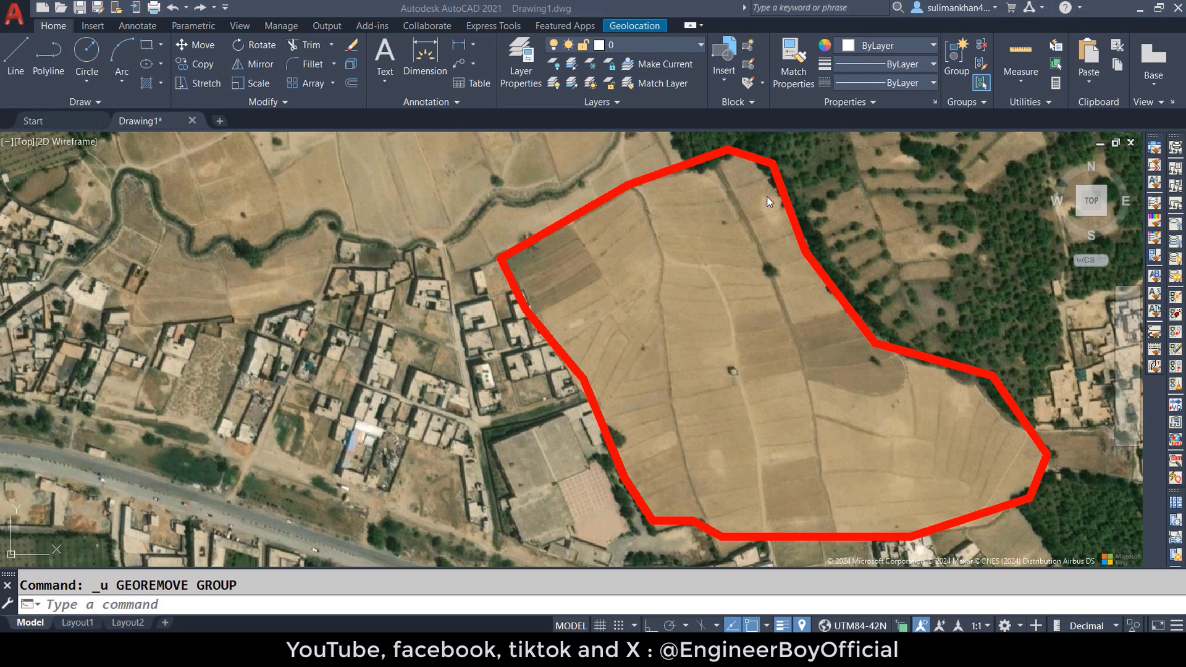
- Cancel the running command and bring up the Geolocation ribbon tools
key("Escape")
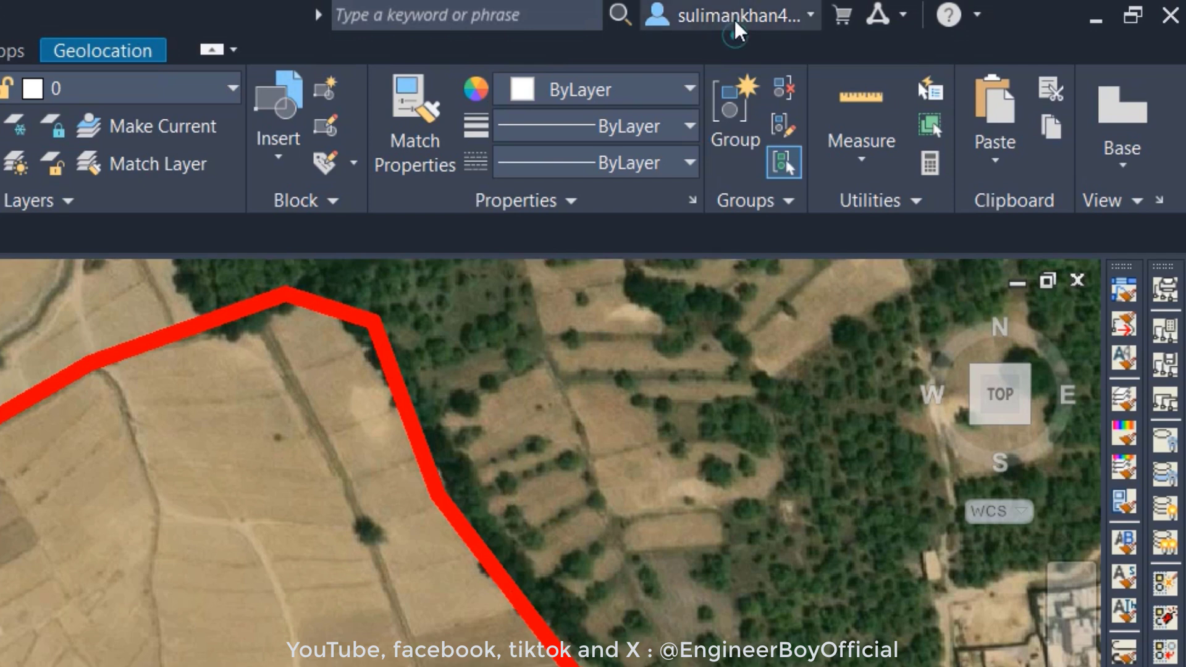
left_click(735, 21)
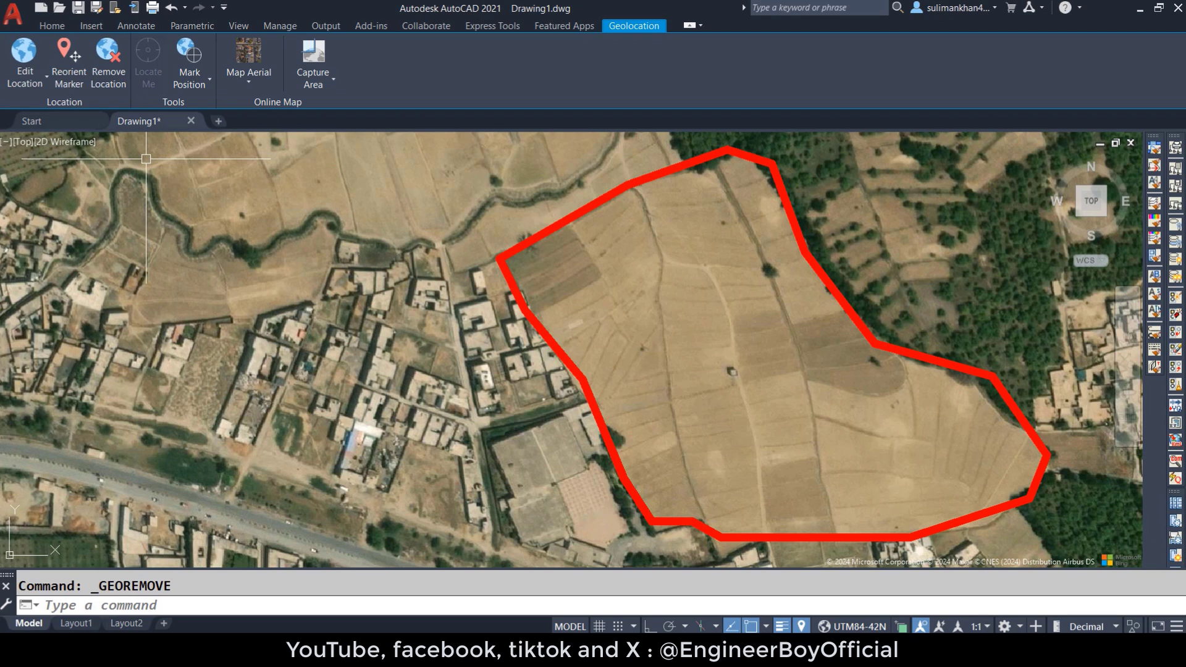
- Remove the drawing's geographic location and aerial map, then open the Set Location choices
left_click(108, 62)
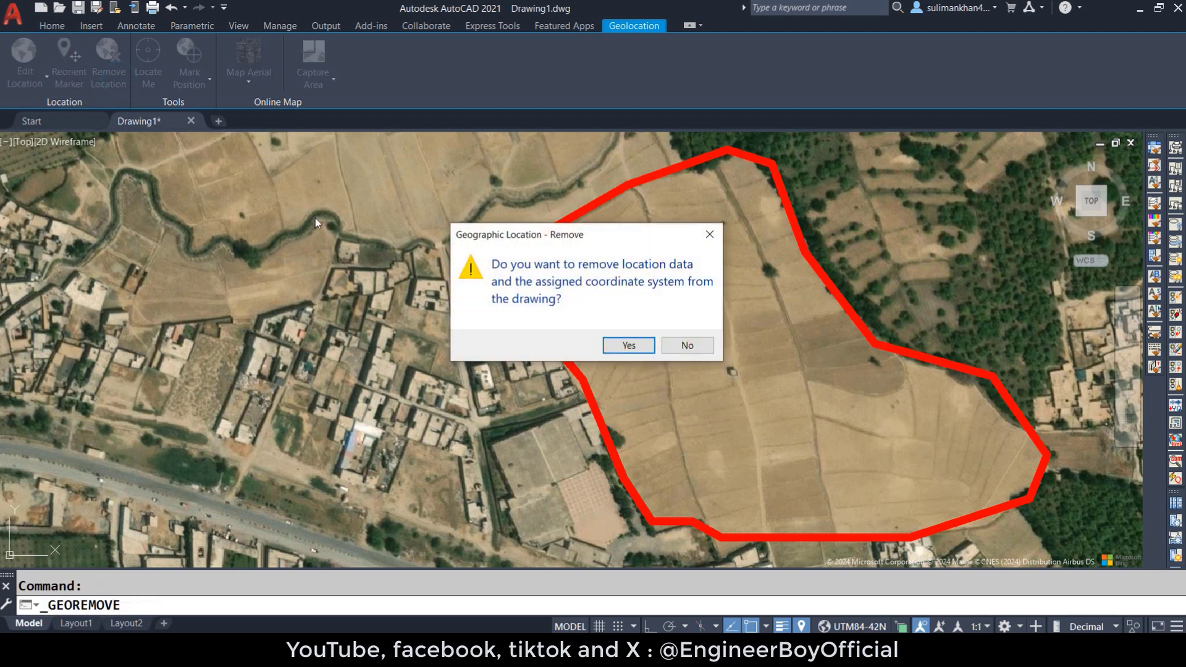
left_click(625, 341)
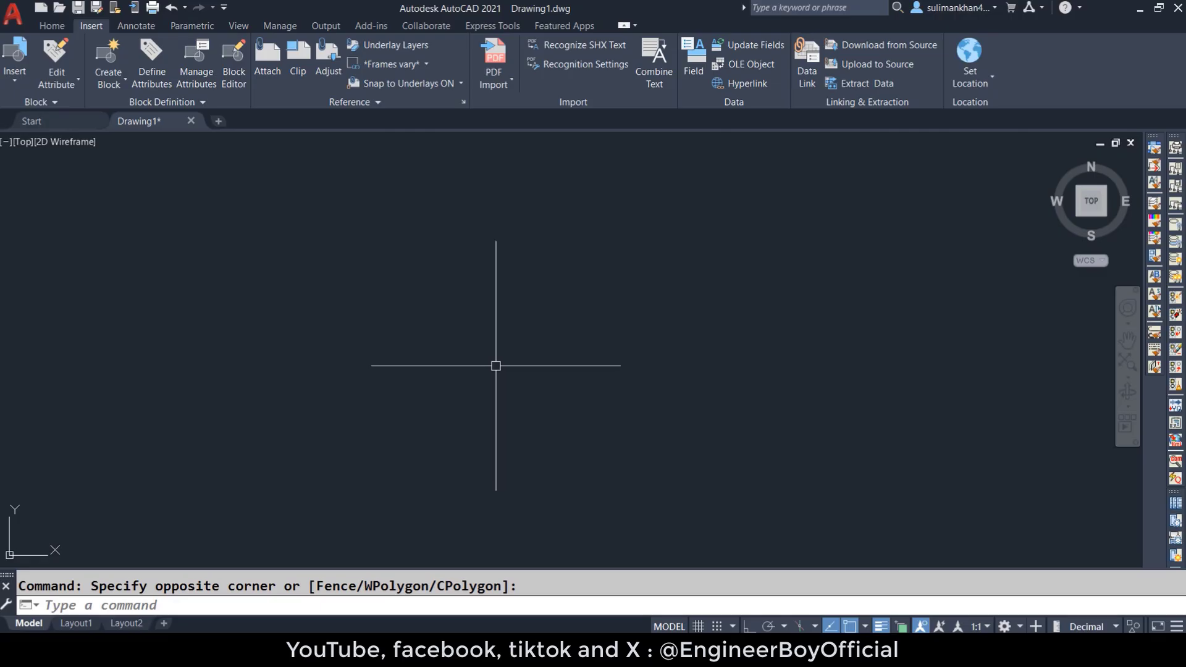
left_click(960, 8)
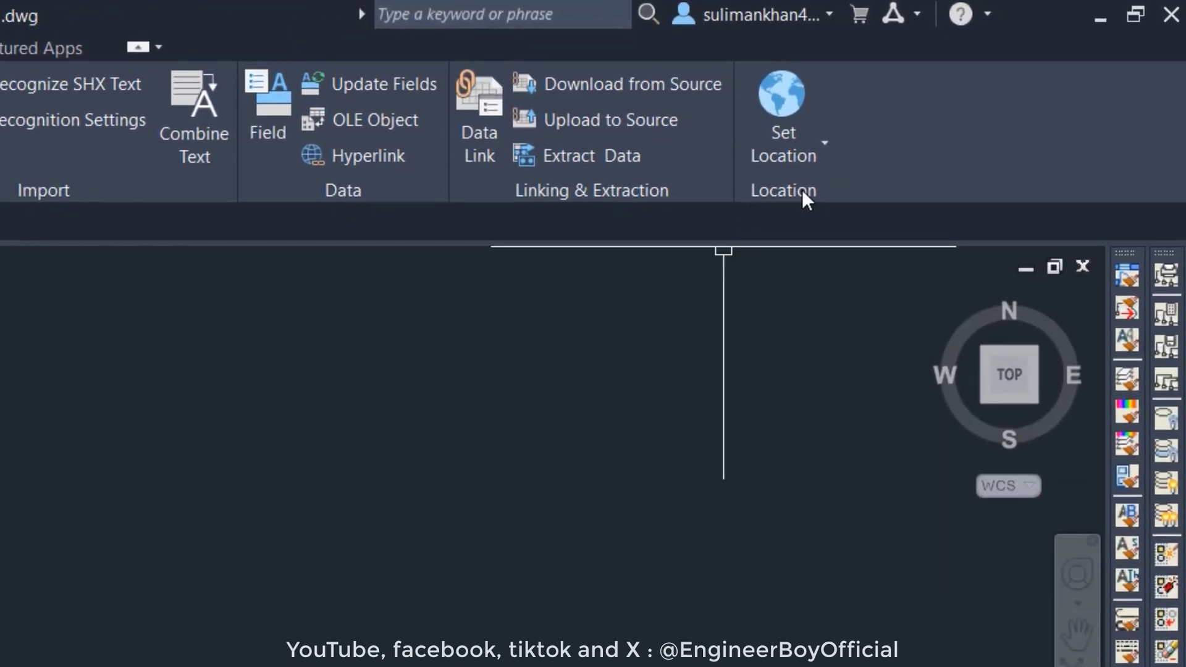
left_click(813, 157)
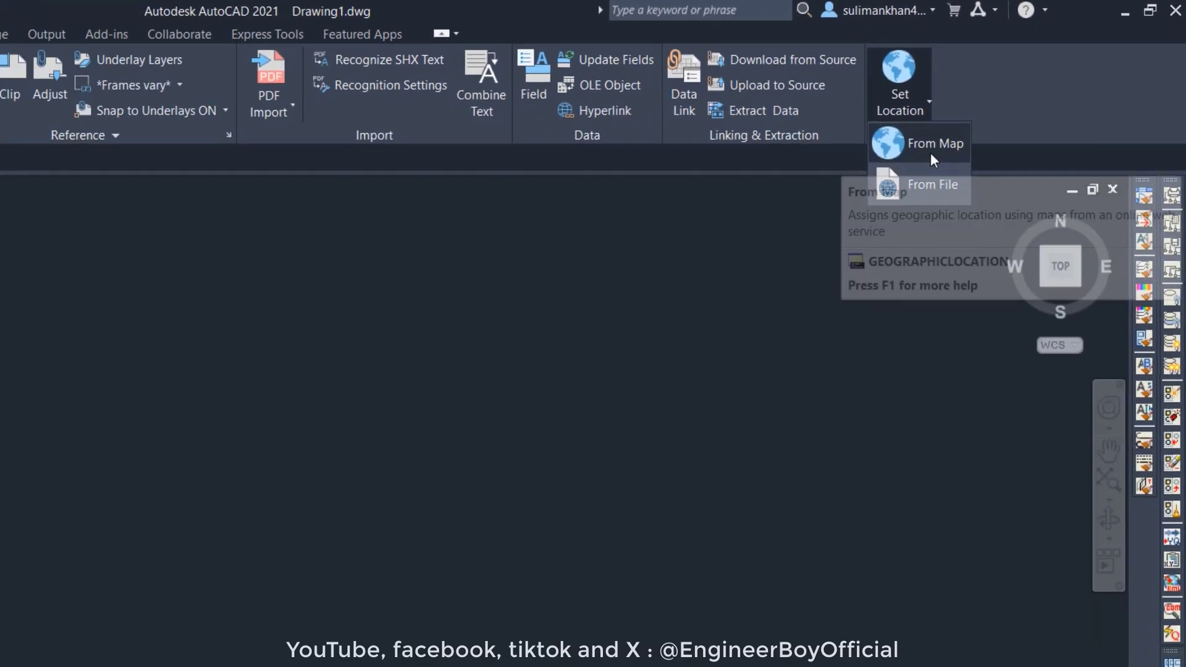
- Set the location from the online map, zooming out to the world and back into eastern Afghanistan
left_click(933, 151)
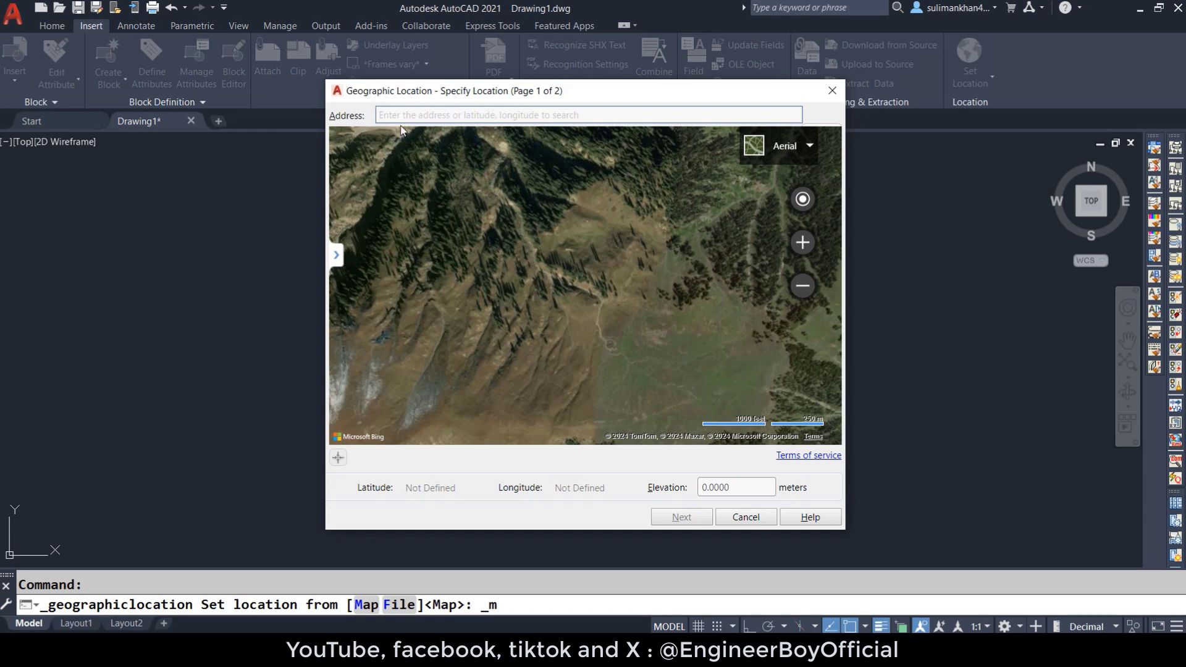
left_click(412, 113)
scroll(572, 327, "down", 4)
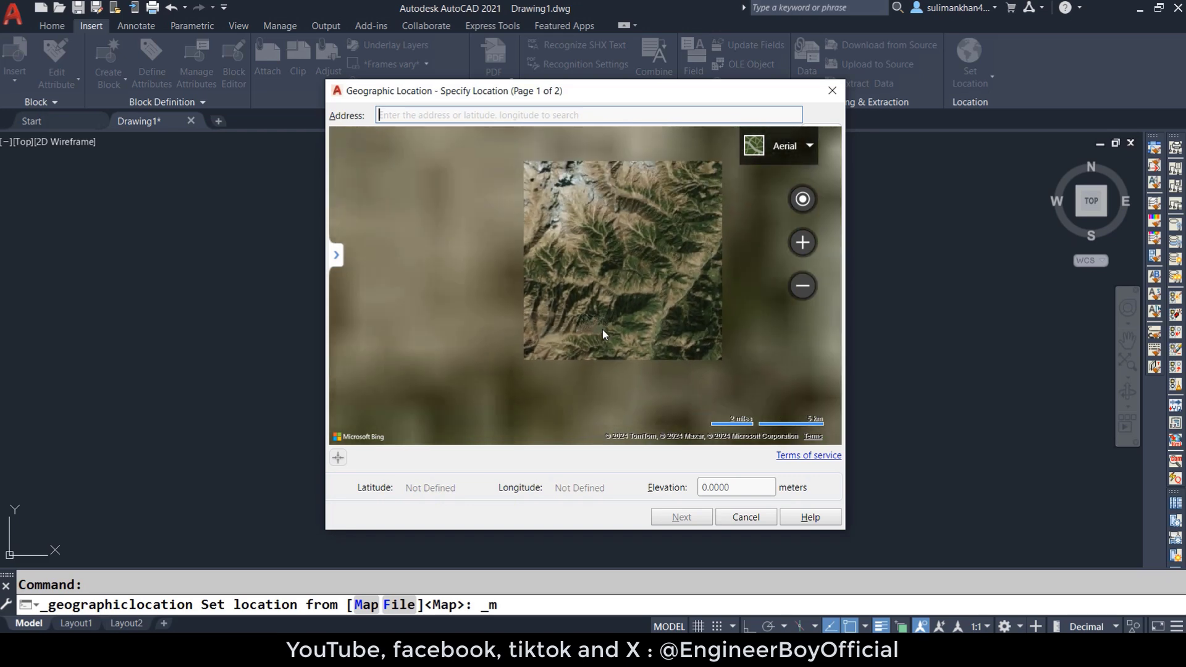
scroll(628, 309, "down", 7)
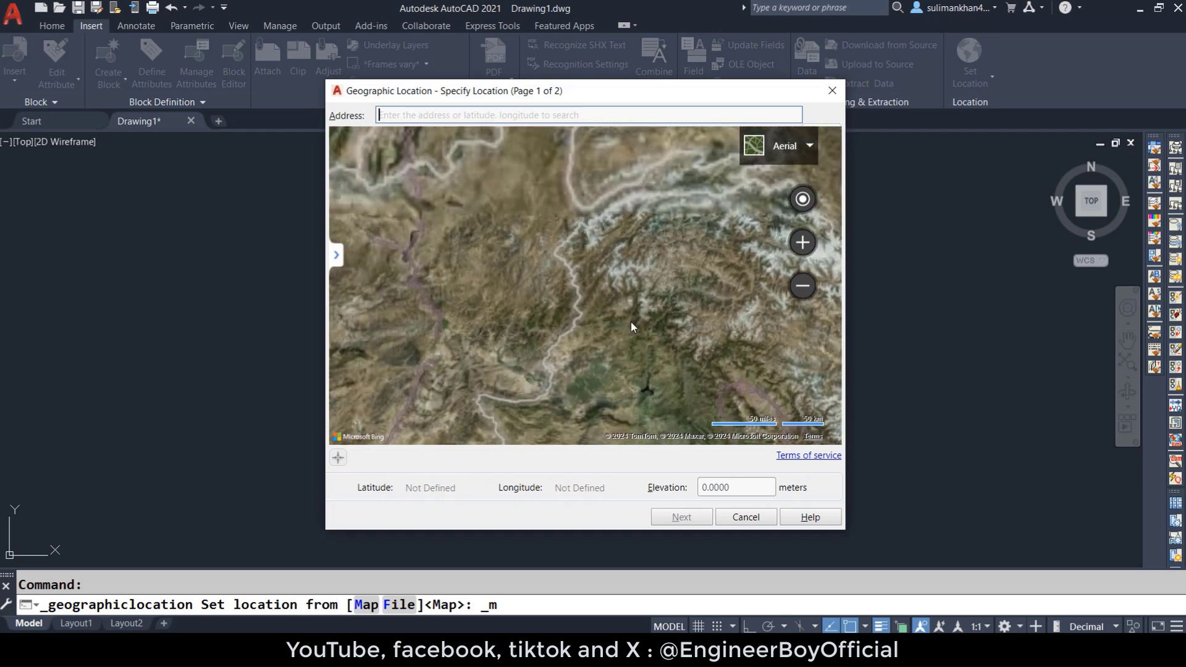
scroll(631, 323, "down", 4)
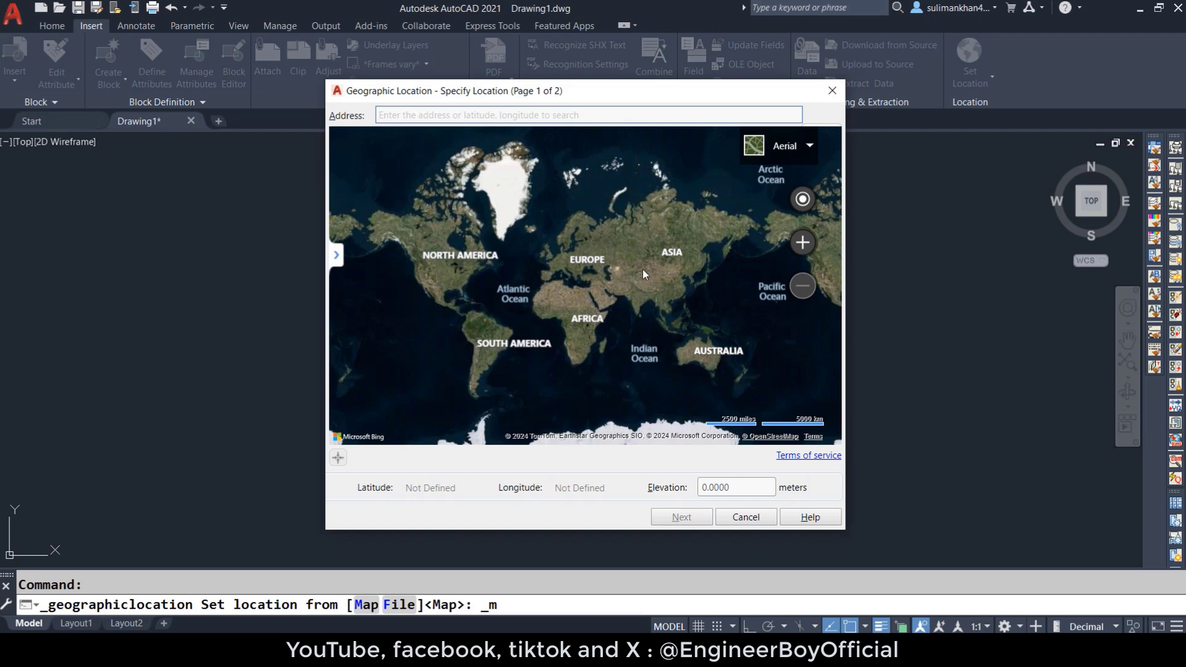
scroll(680, 254, "up", 3)
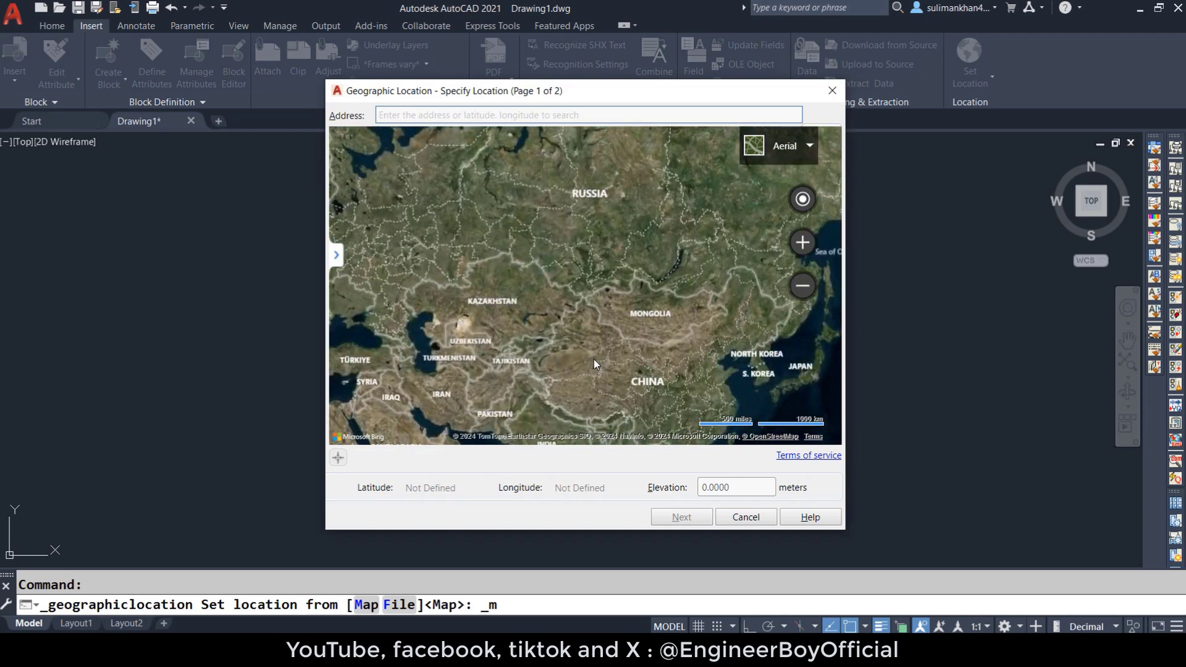
scroll(480, 406, "up", 2)
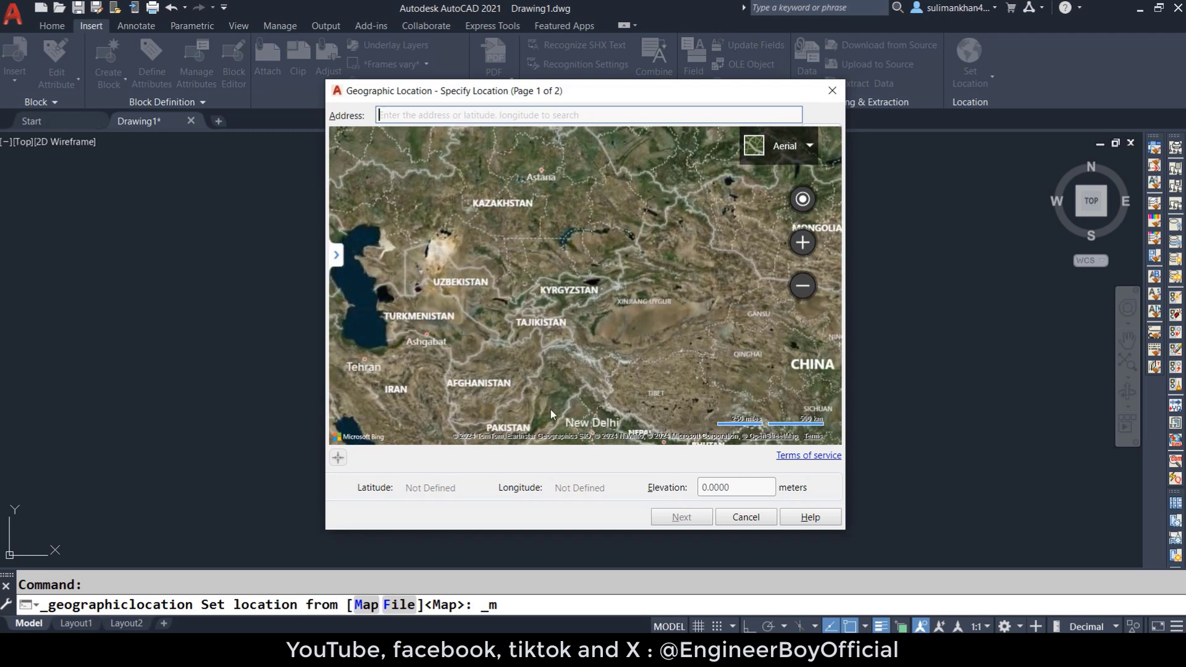
scroll(551, 409, "up", 2)
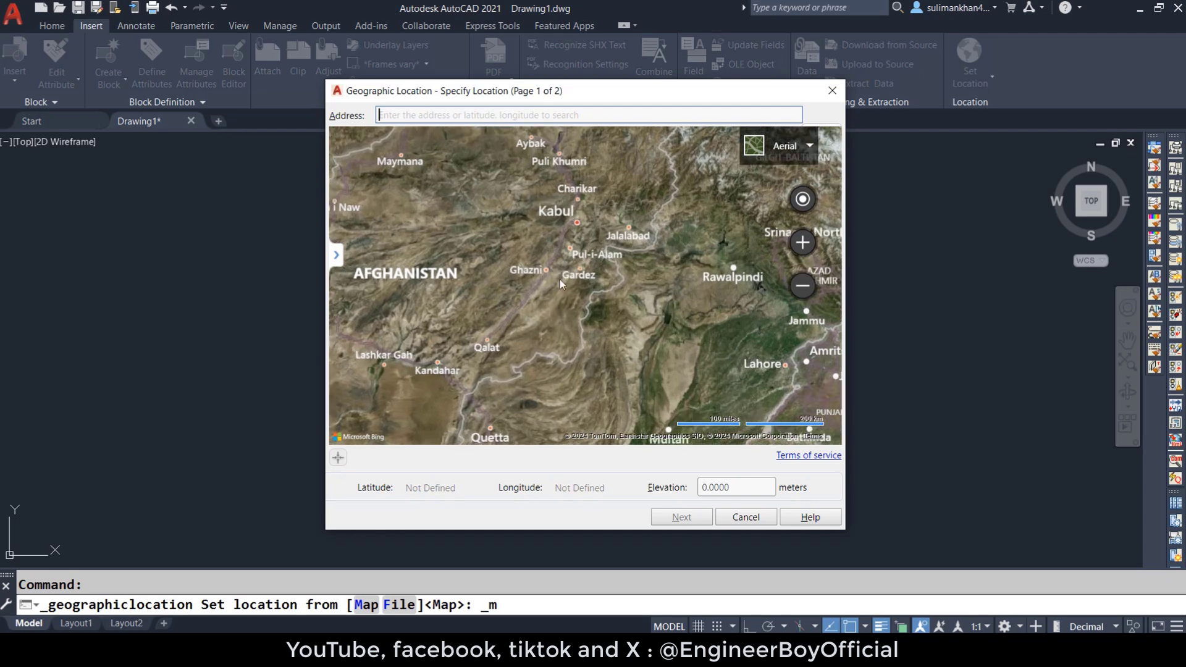
scroll(560, 279, "up", 1)
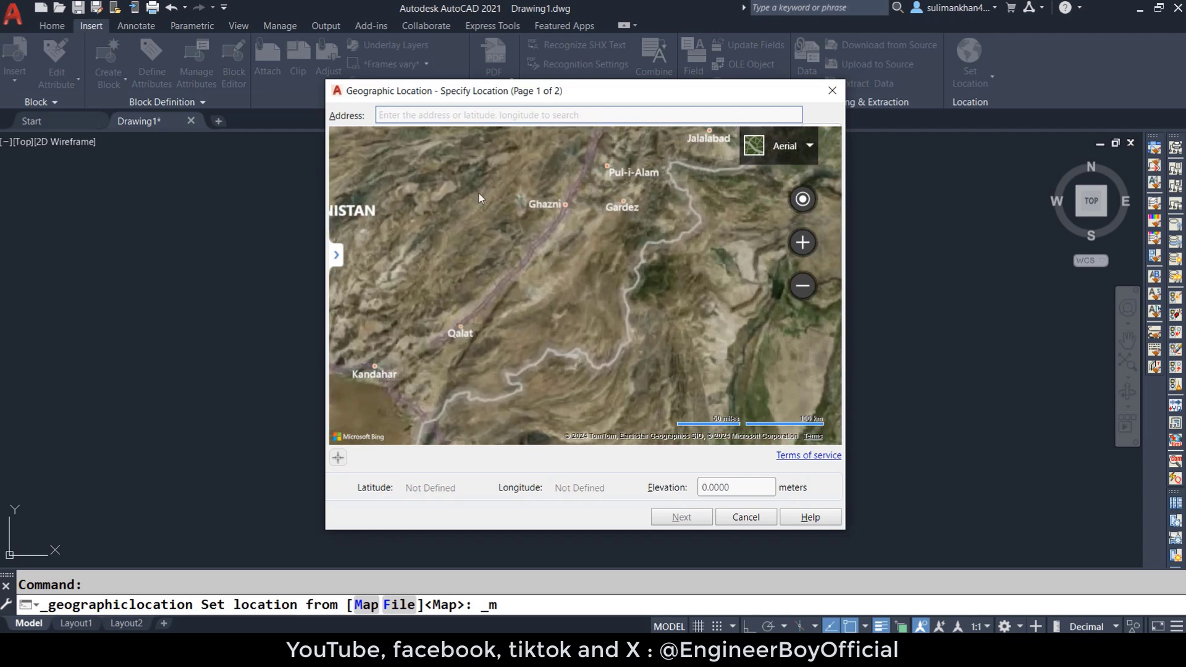
- Search 'swat' and drop the marker on Swat District, at latitude 35.2 and longitude 72.483
left_click(407, 113)
type("s")
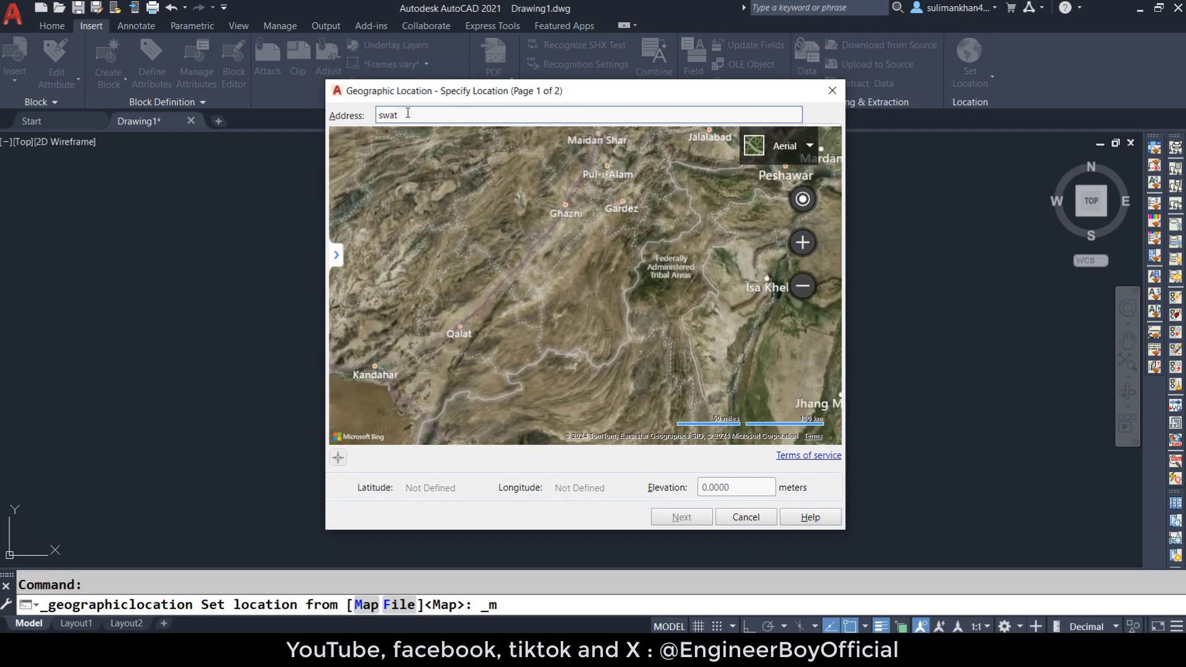
type("wat")
key("Return")
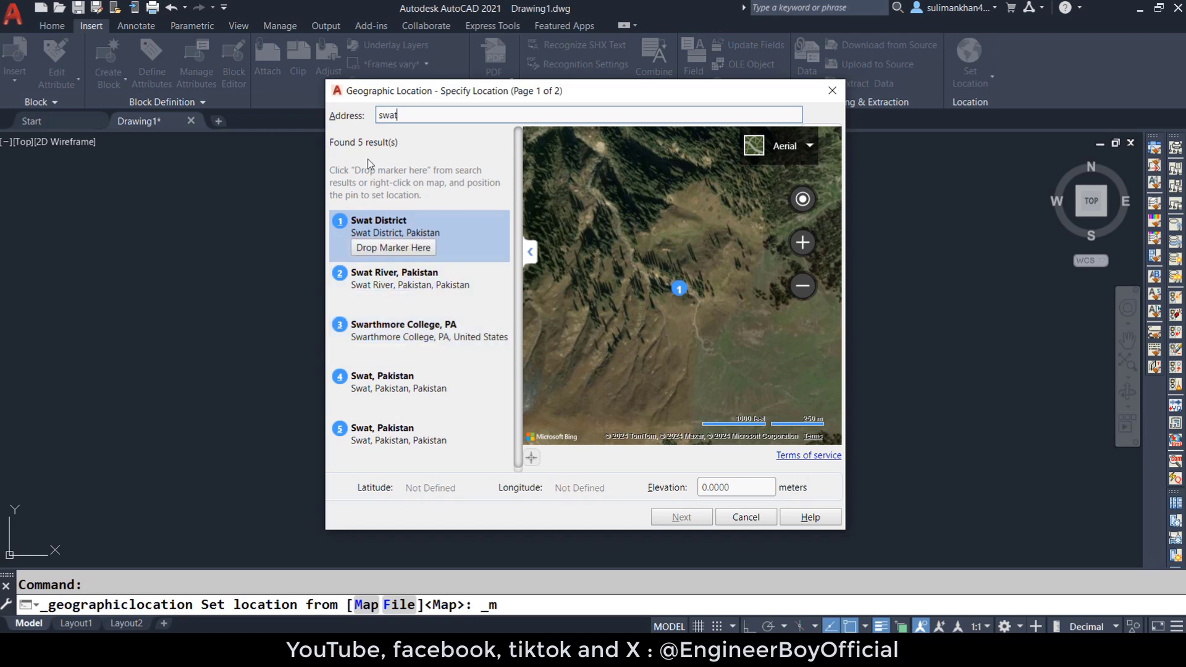
left_click(391, 249)
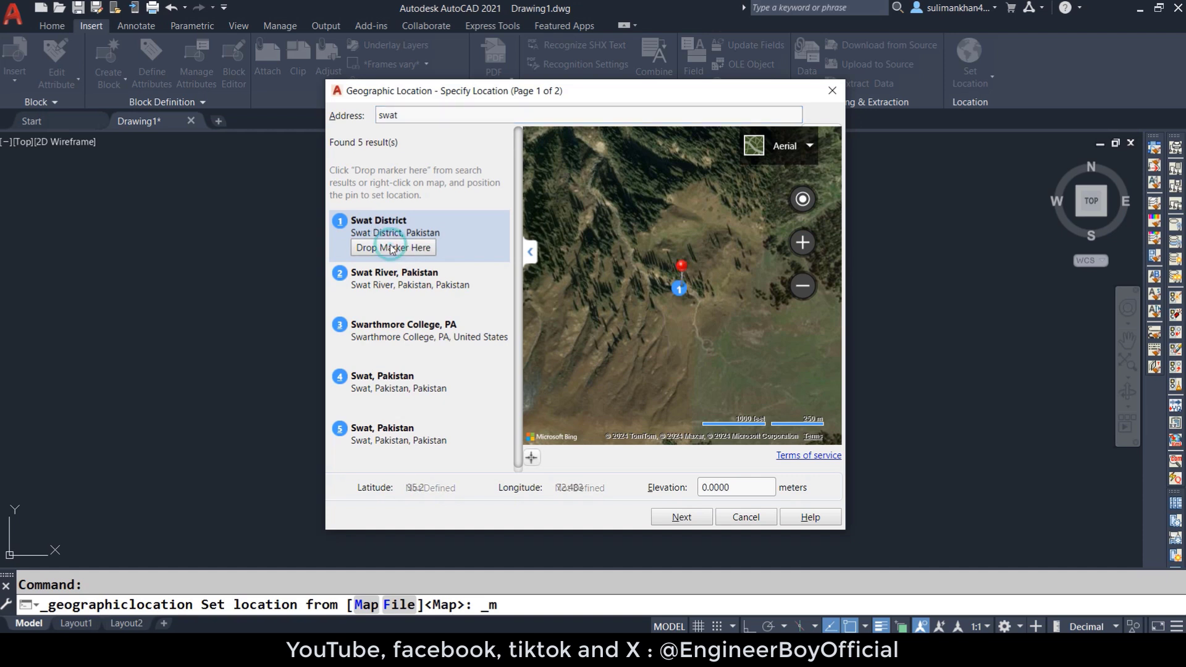
scroll(686, 290, "up", 2)
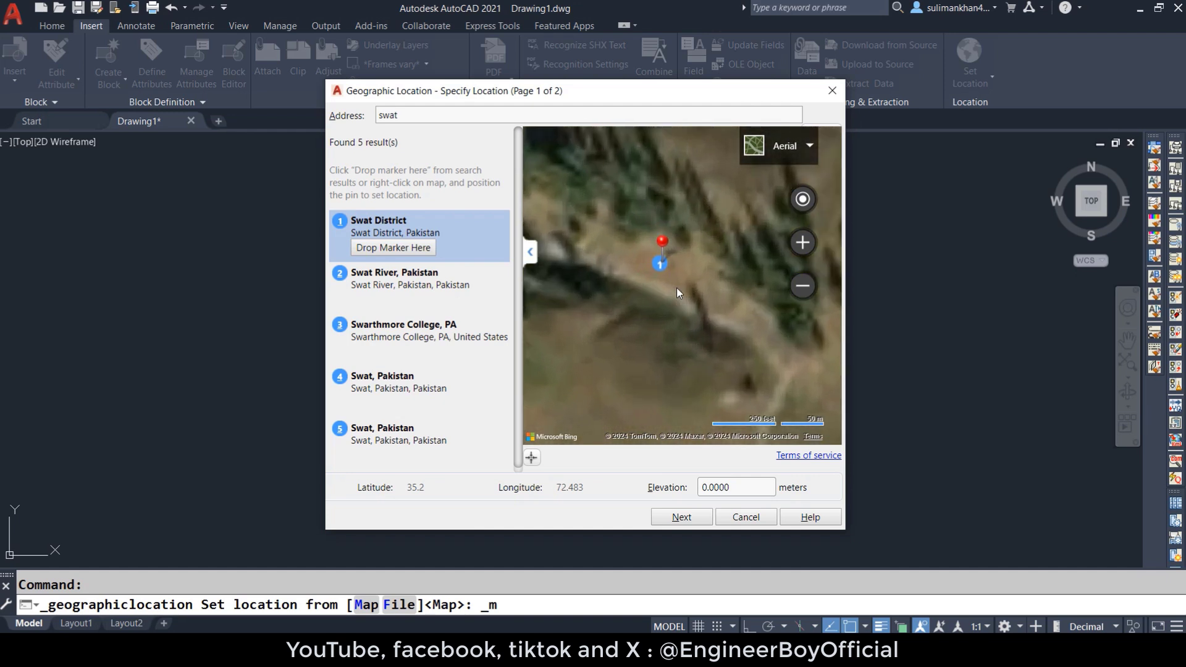
scroll(661, 253, "up", 2)
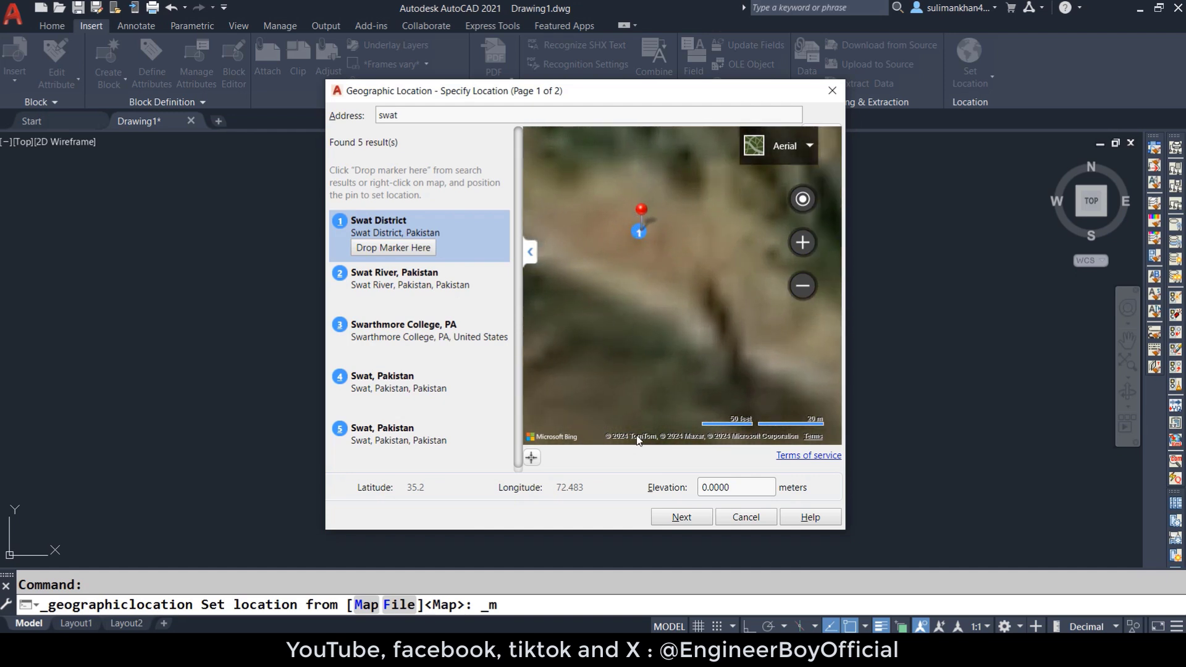
- Choose UTM84-42N, the (GMT+05:00) Islamabad, Karachi, Tashkent time zone, and keep Millimeters units
left_click(682, 518)
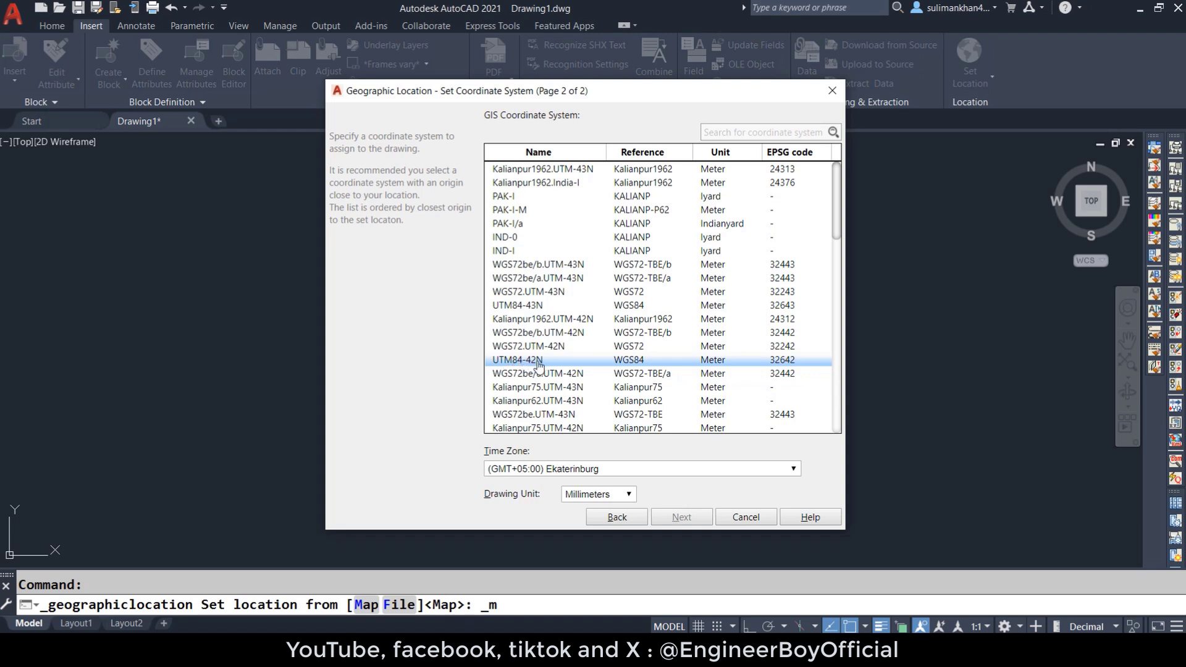
left_click(598, 363)
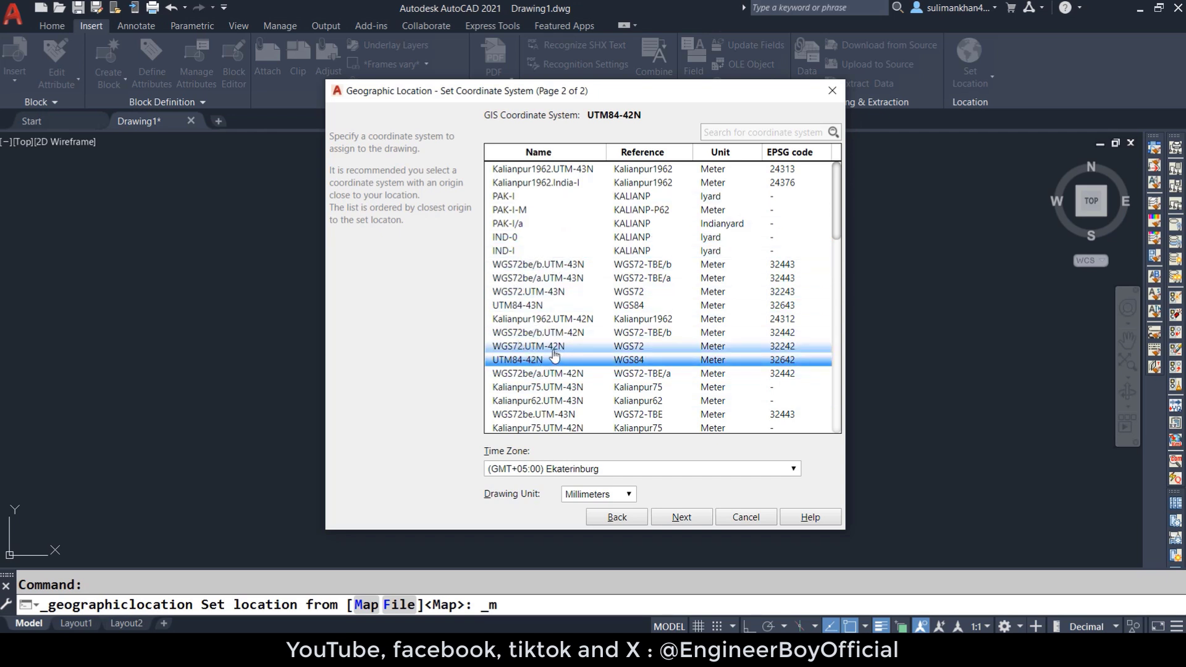
left_click(557, 469)
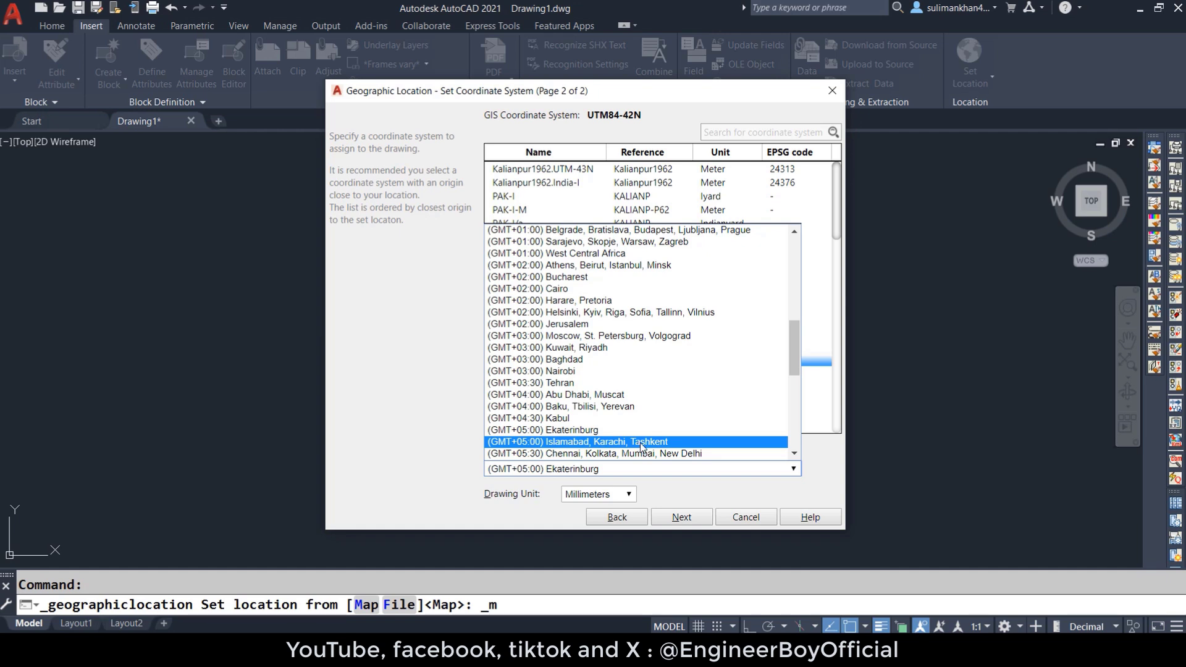
left_click(667, 443)
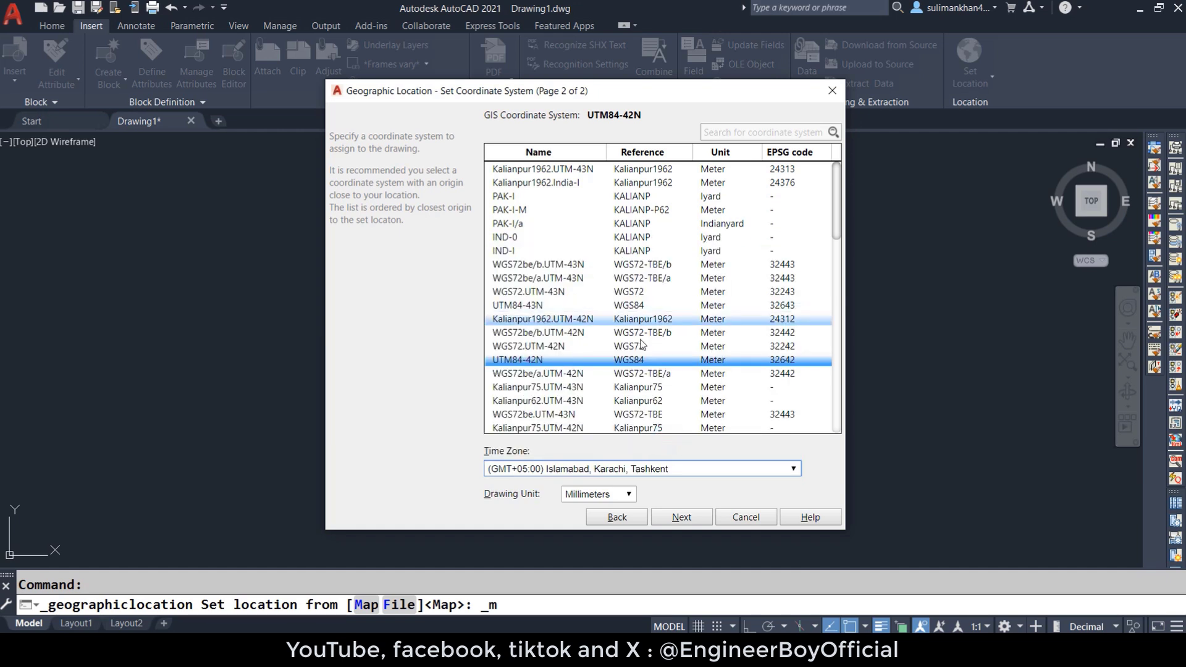
left_click(620, 496)
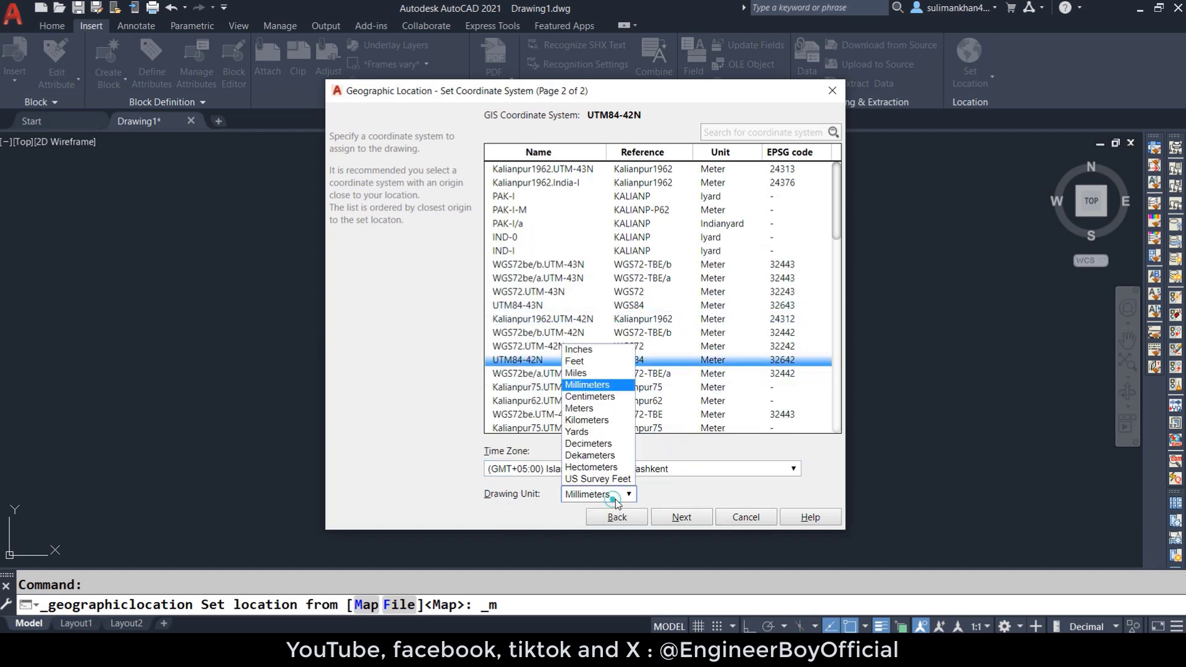
left_click(620, 496)
left_click(620, 496)
left_click(620, 496)
left_click(620, 496)
left_click(619, 496)
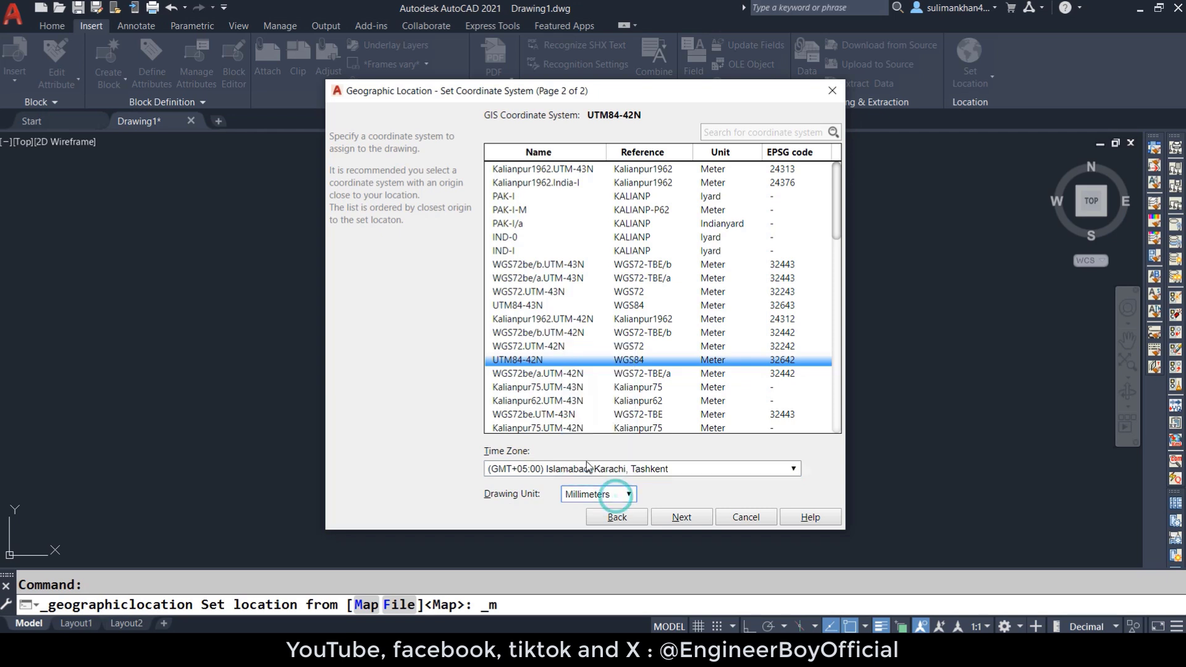
- Place the location point in the drawing and set north straight up with Ortho on
left_click(693, 518)
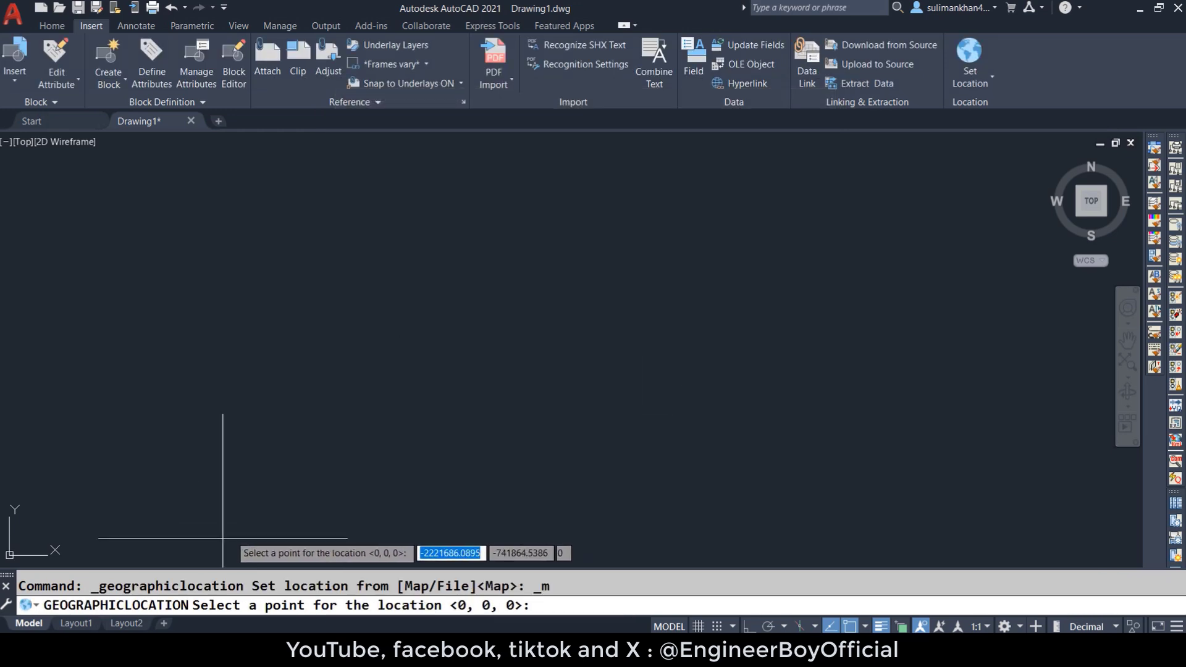
left_click(400, 423)
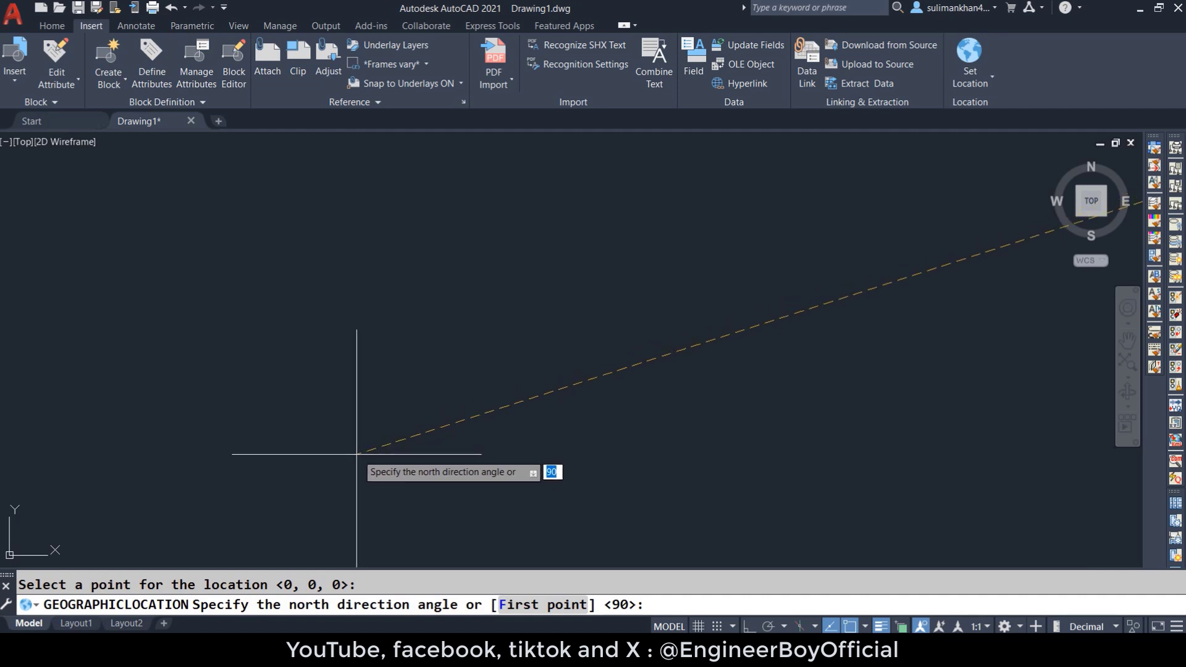
scroll(311, 491, "down", 2)
scroll(305, 494, "down", 2)
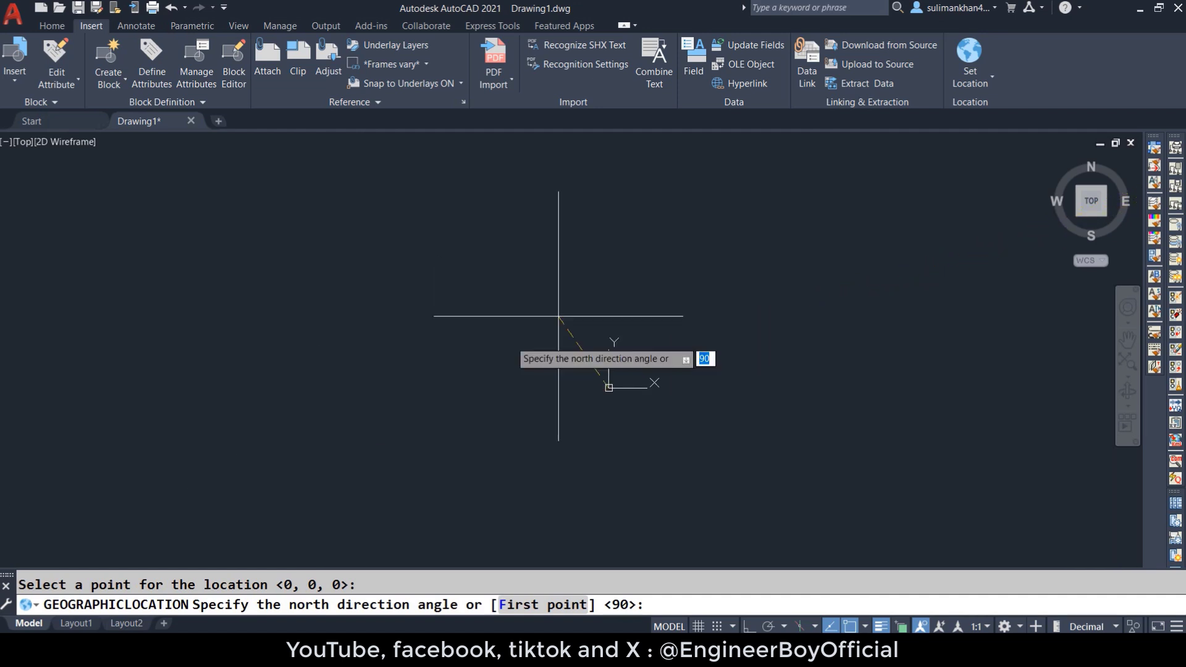
key("F8")
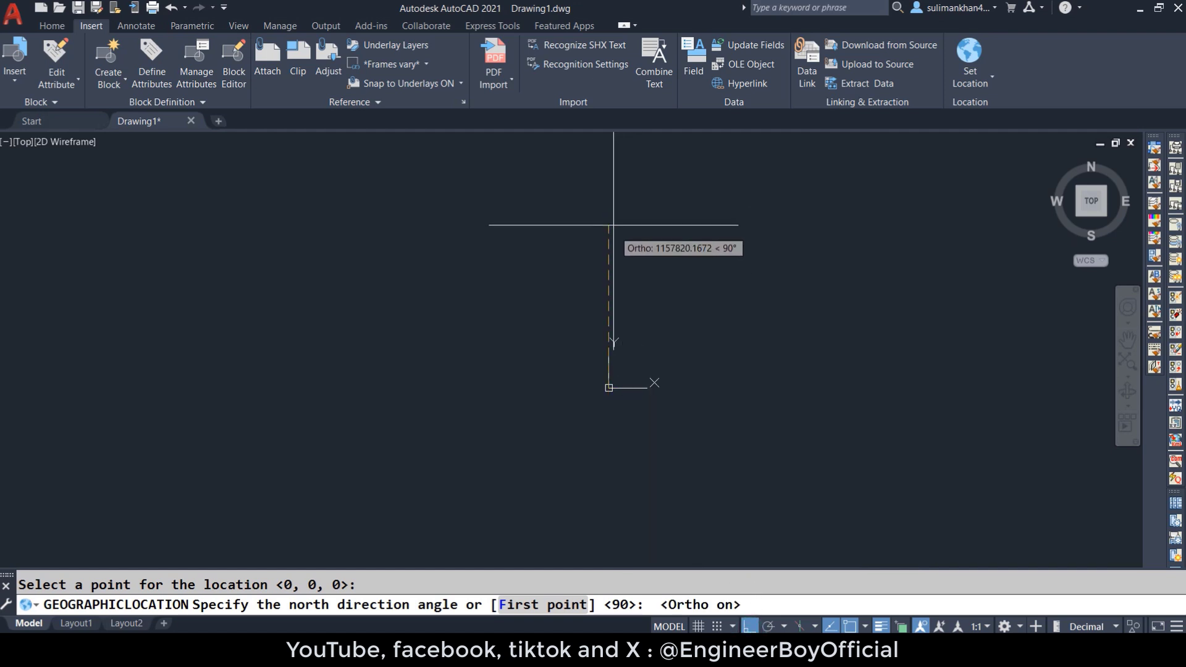
left_click(614, 247)
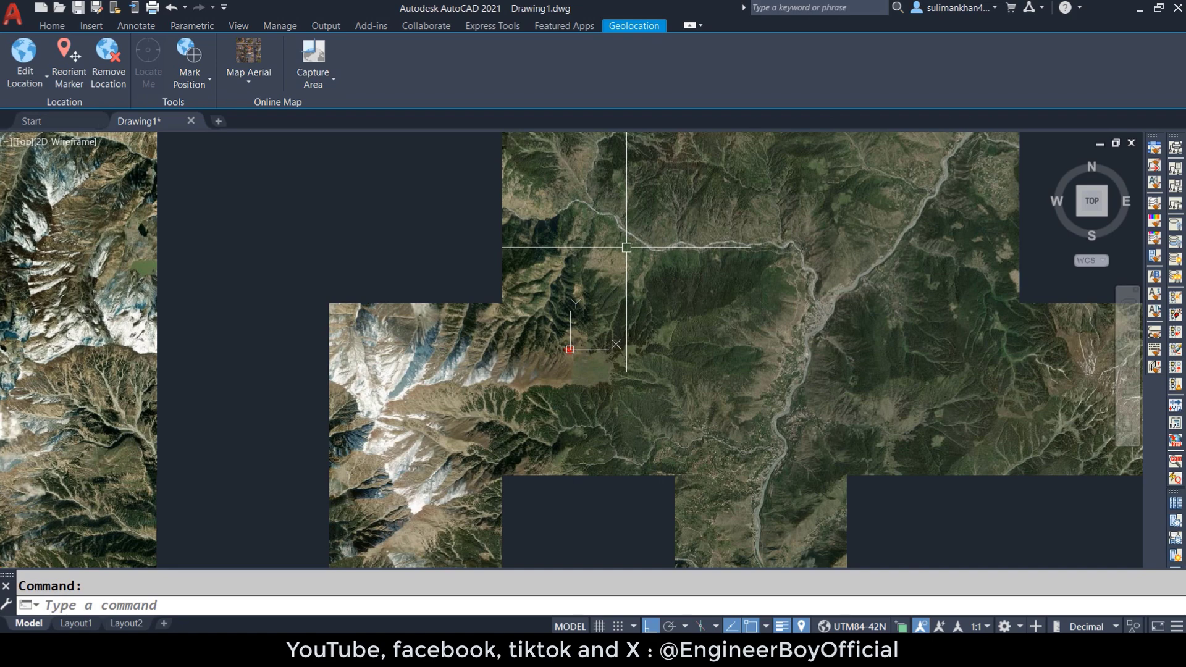
- Zoom into the aerial imagery around the red location marker at the UCS origin
scroll(564, 344, "up", 6)
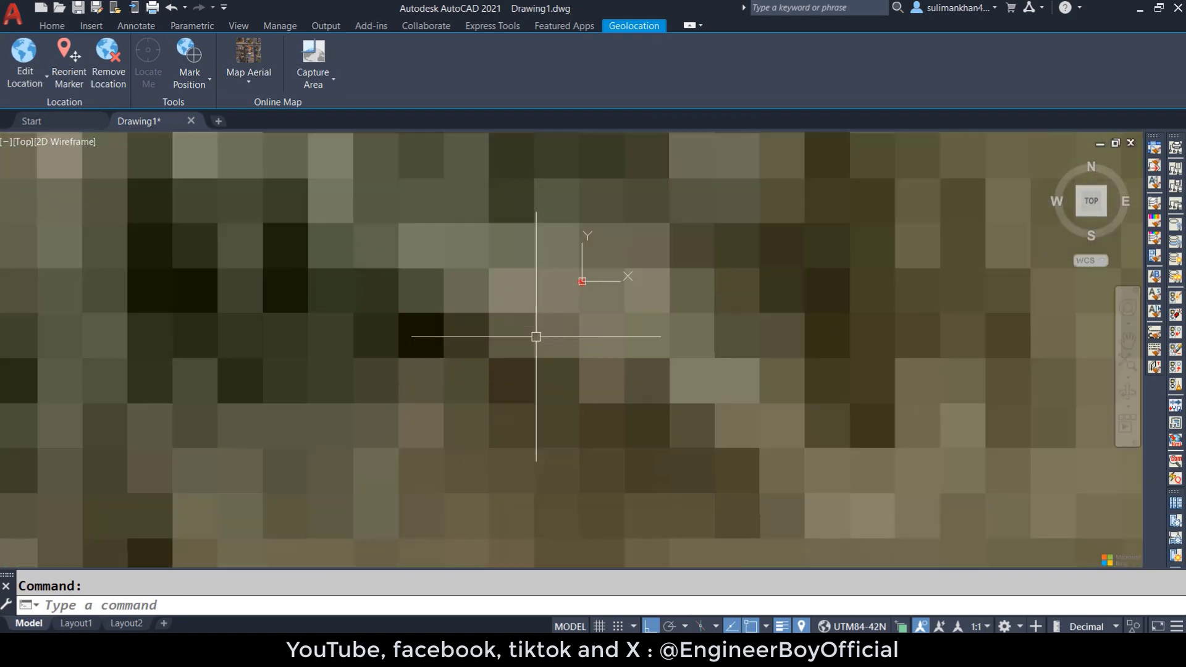
scroll(582, 260, "up", 3)
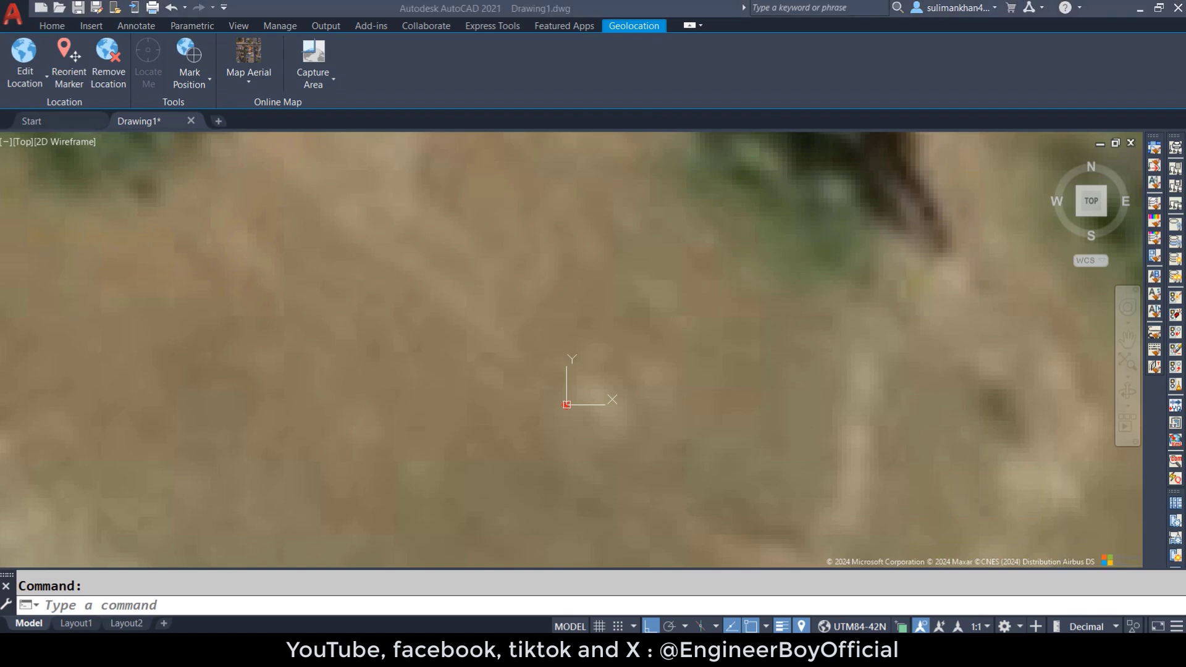
left_click(680, 501)
scroll(572, 413, "down", 5)
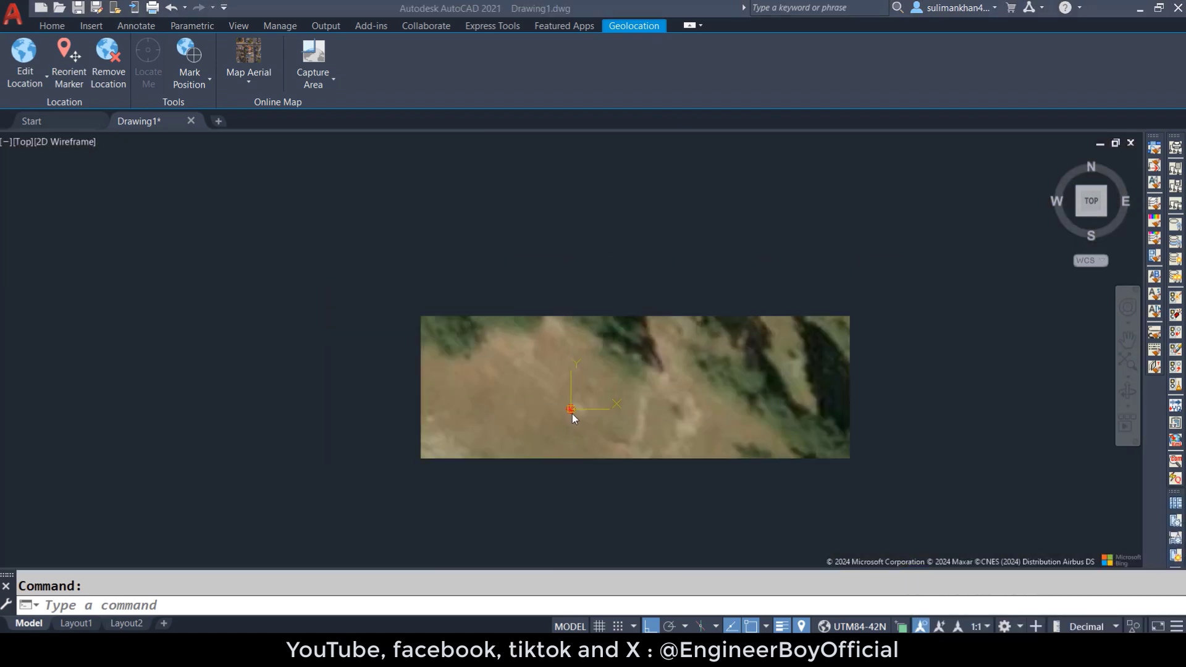
scroll(591, 408, "up", 10)
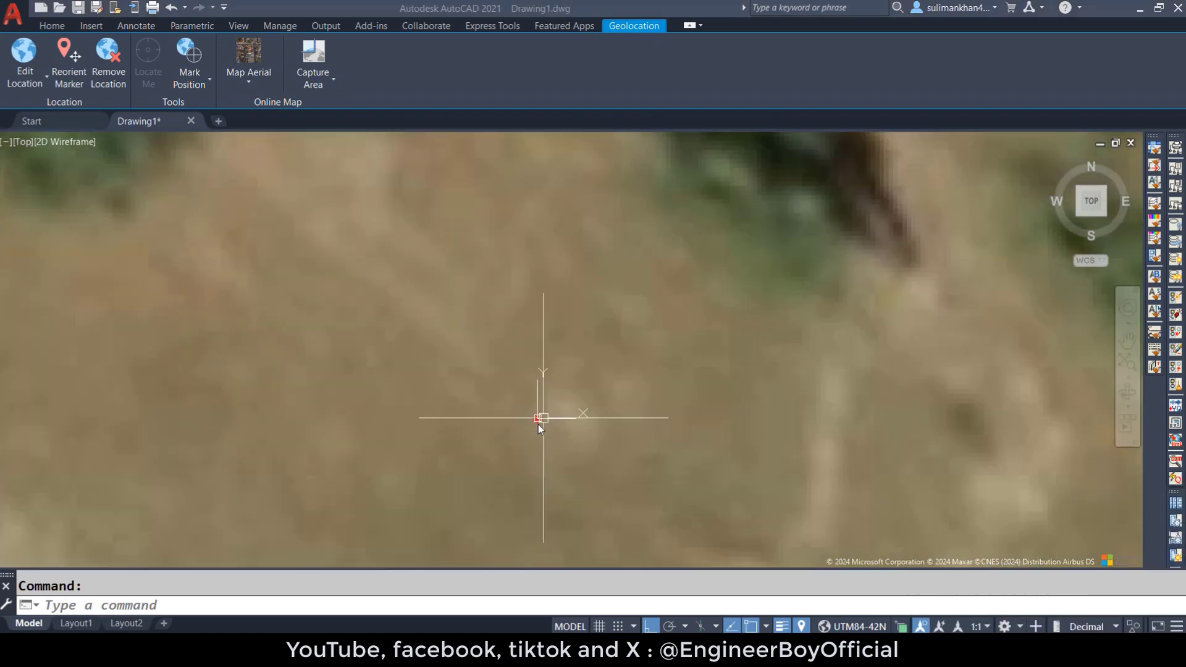
scroll(535, 420, "up", 2)
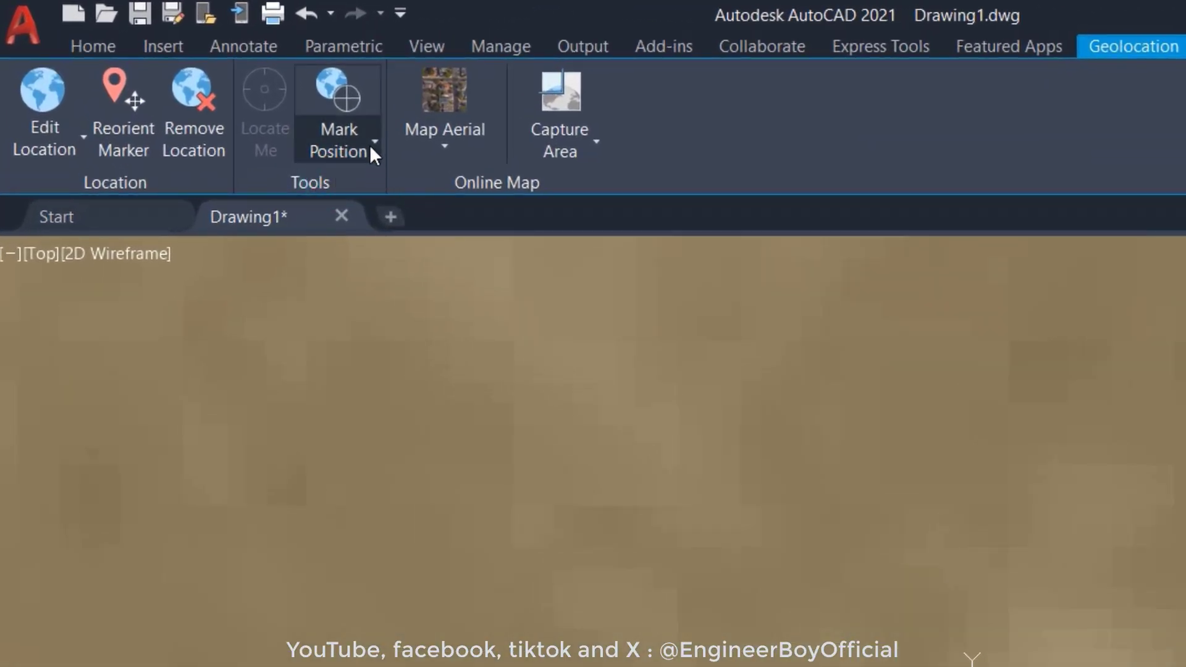
left_click(367, 149)
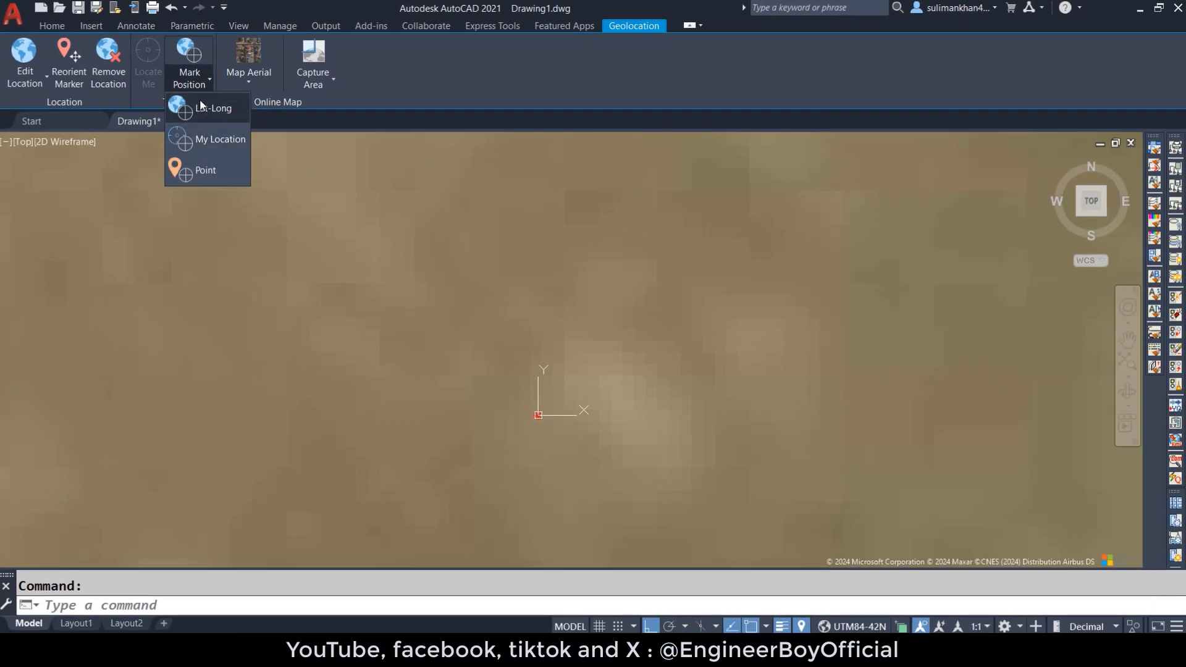
left_click(197, 83)
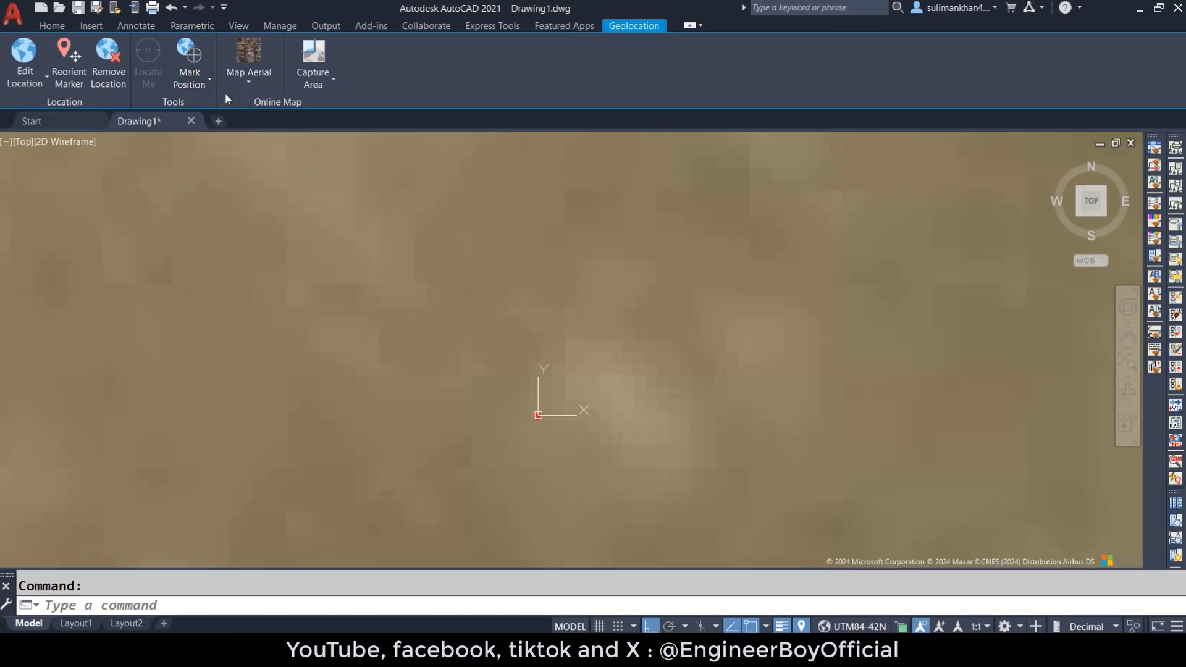
left_click(257, 84)
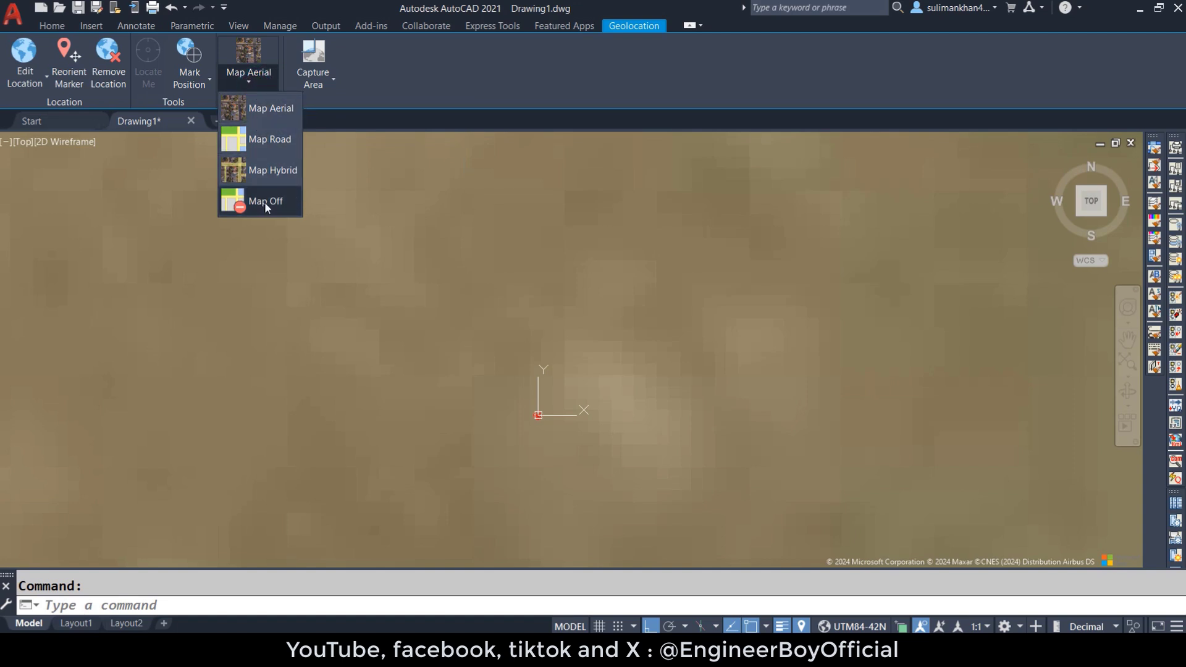
left_click(365, 80)
left_click(325, 83)
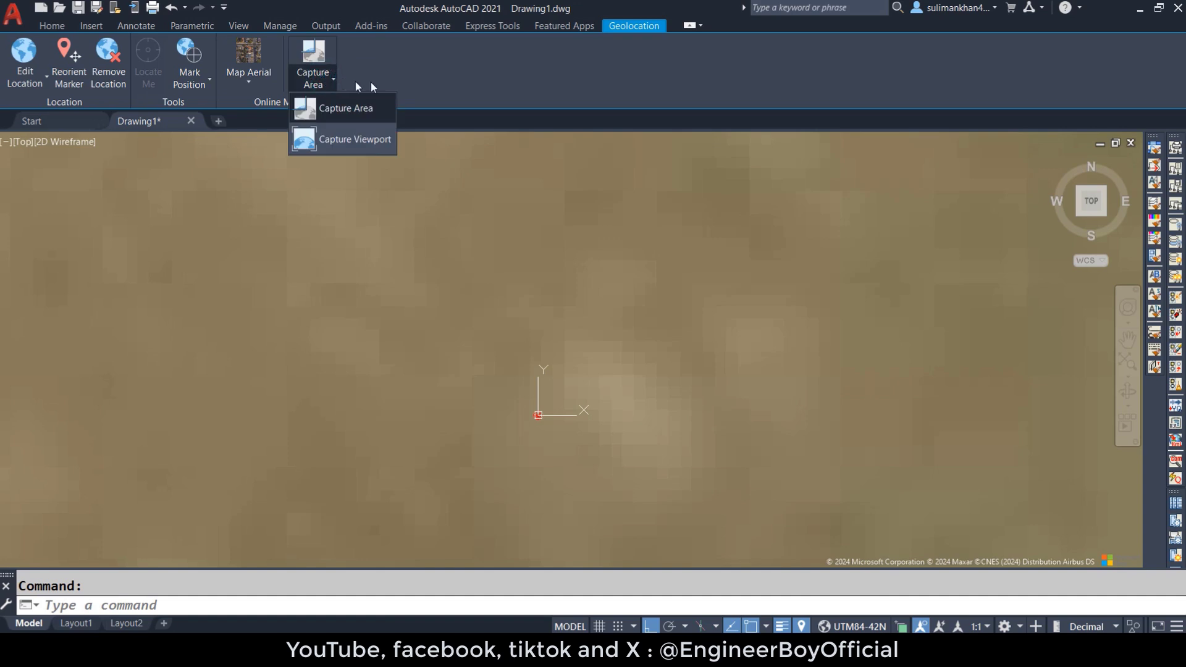
left_click(468, 94)
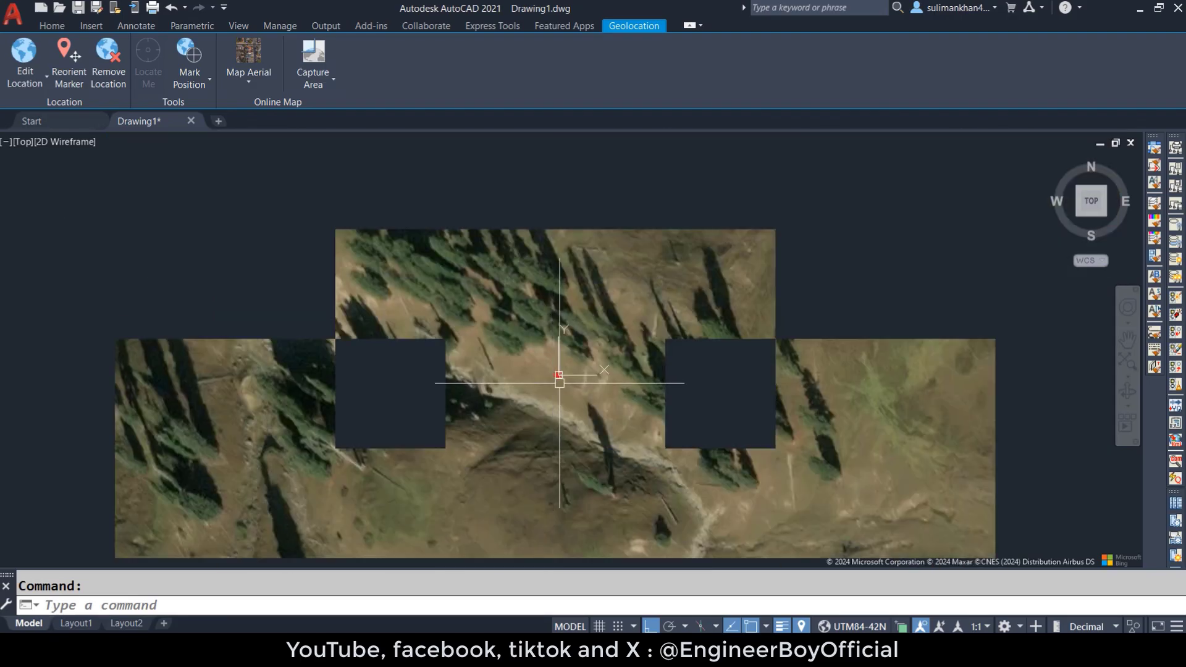
scroll(555, 371, "up", 2)
scroll(472, 371, "down", 2)
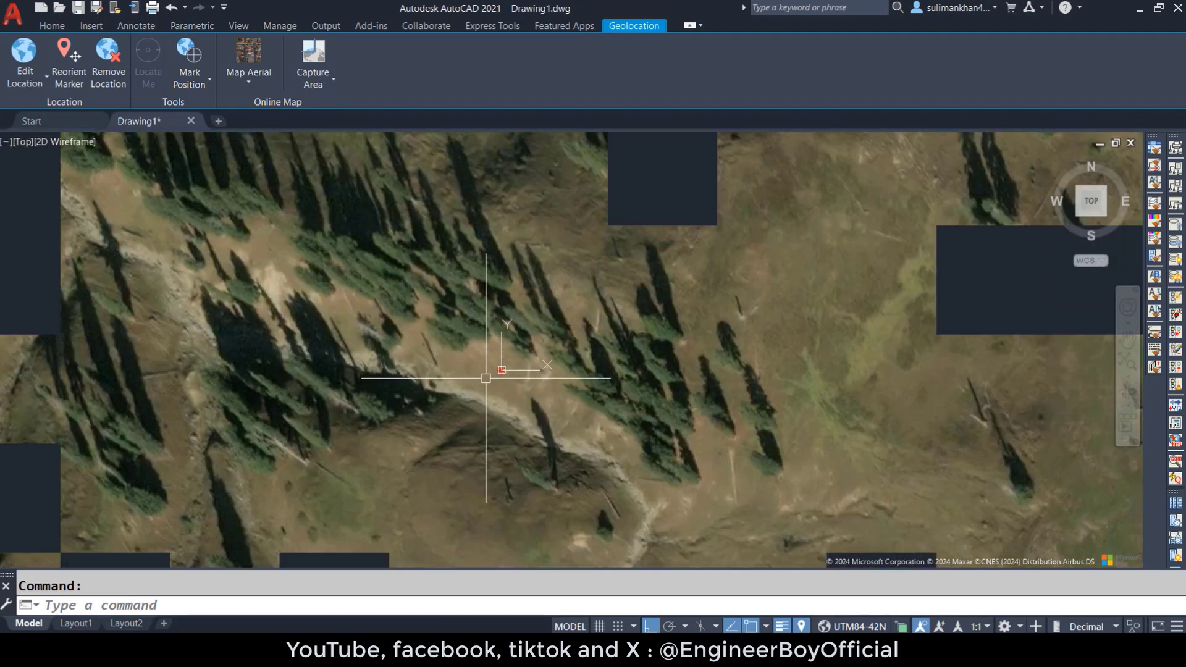
- Pan and zoom the aerial map onto the walled grass plot in the riverside village
scroll(422, 305, "down", 3)
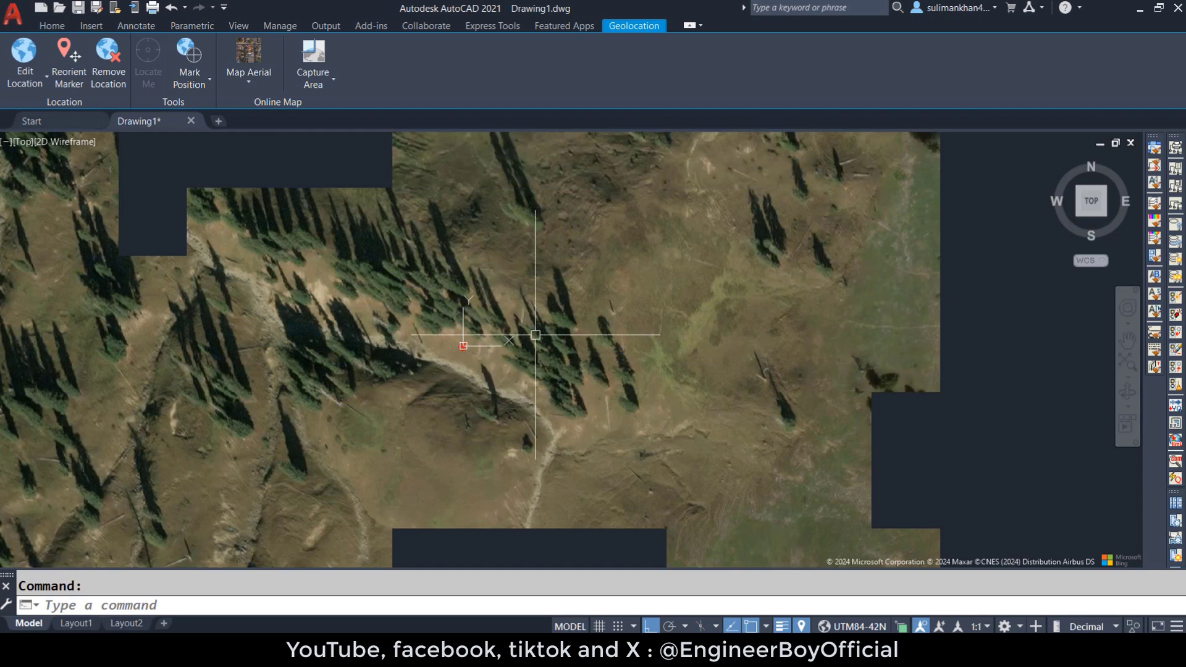
scroll(538, 331, "down", 2)
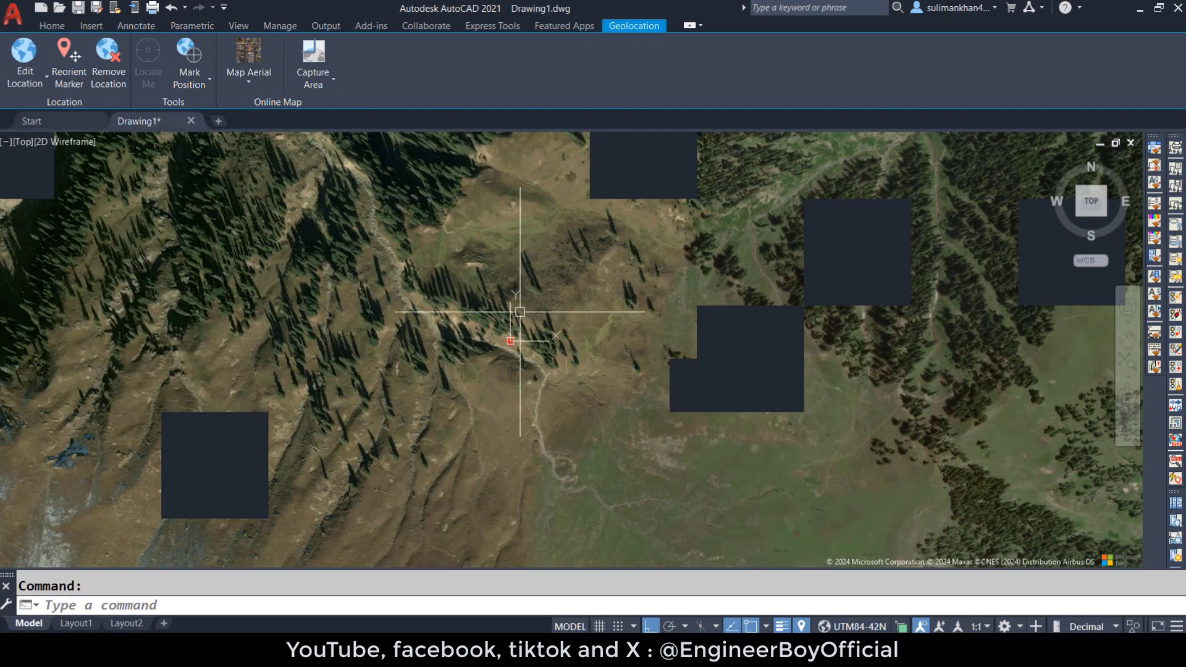
middle_click_drag(565, 355, 591, 366)
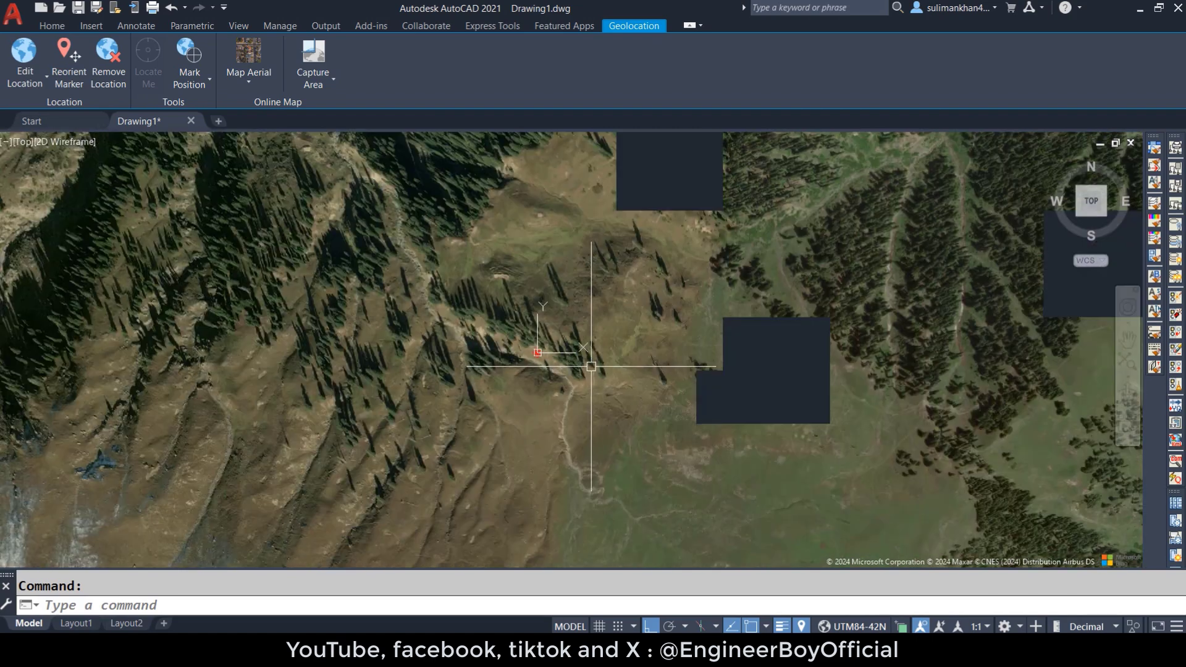
scroll(605, 383, "down", 2)
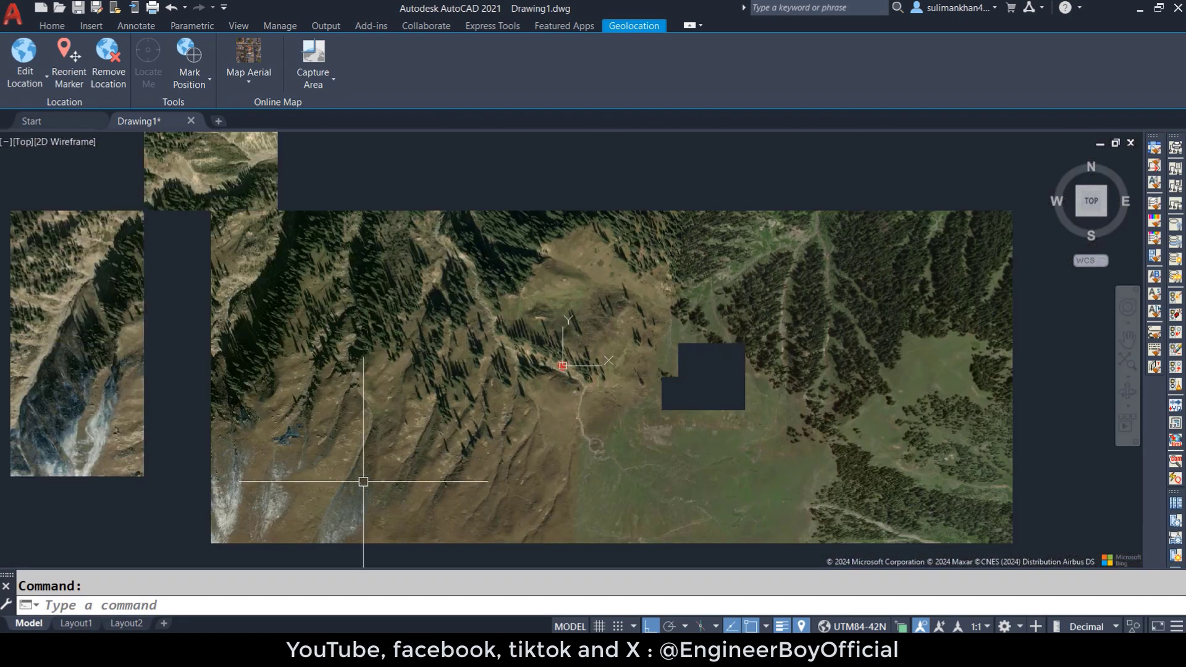
scroll(608, 414, "up", 5)
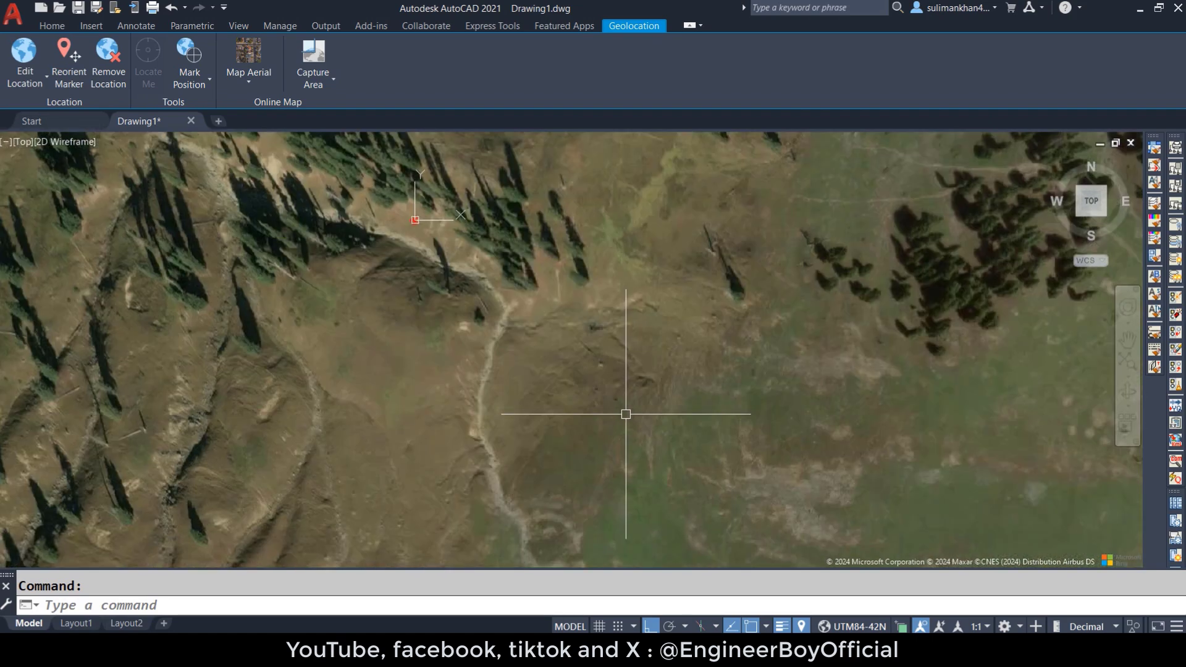
scroll(550, 383, "up", 3)
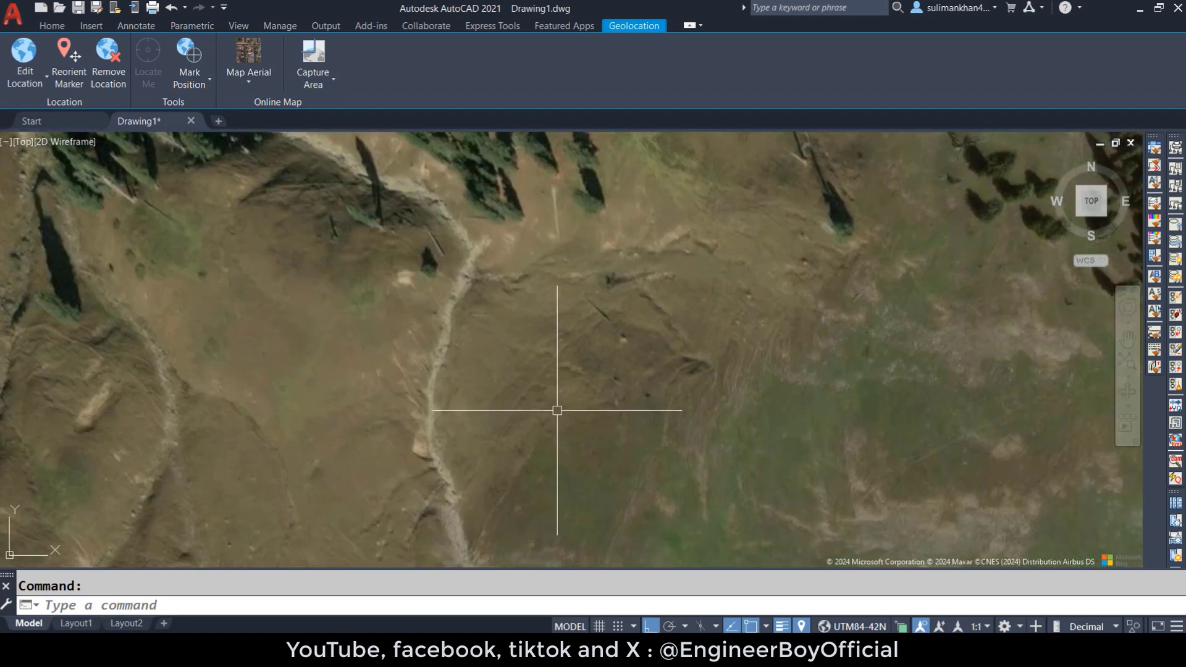
scroll(488, 319, "down", 5)
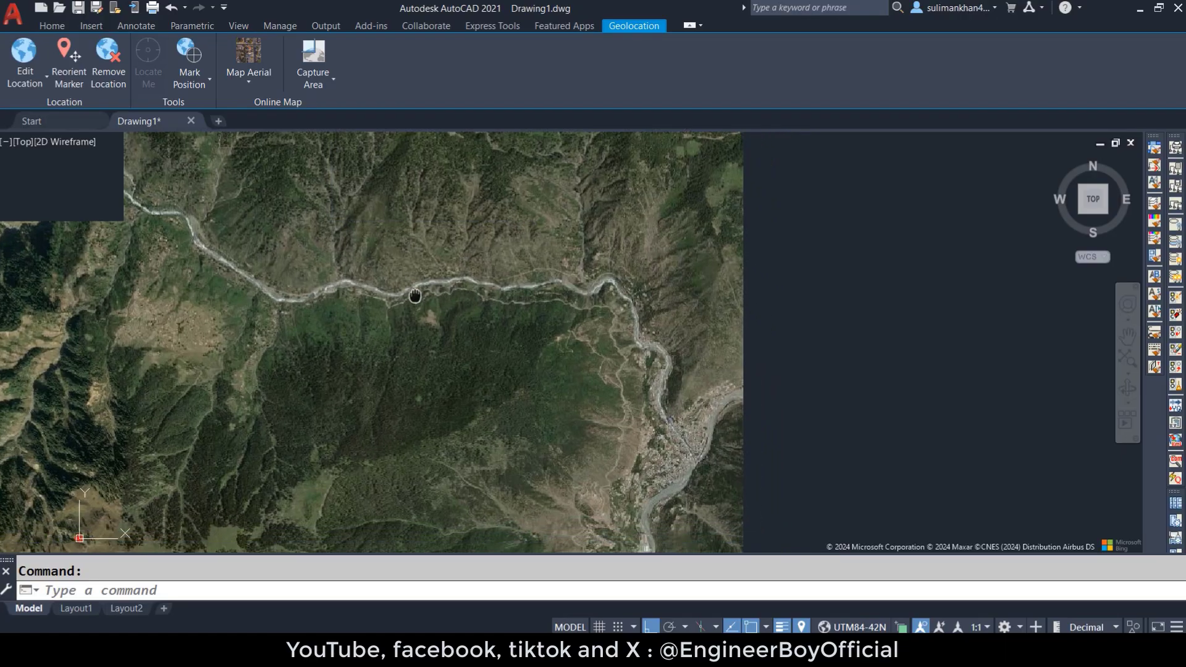
scroll(583, 312, "up", 5)
scroll(480, 268, "down", 5)
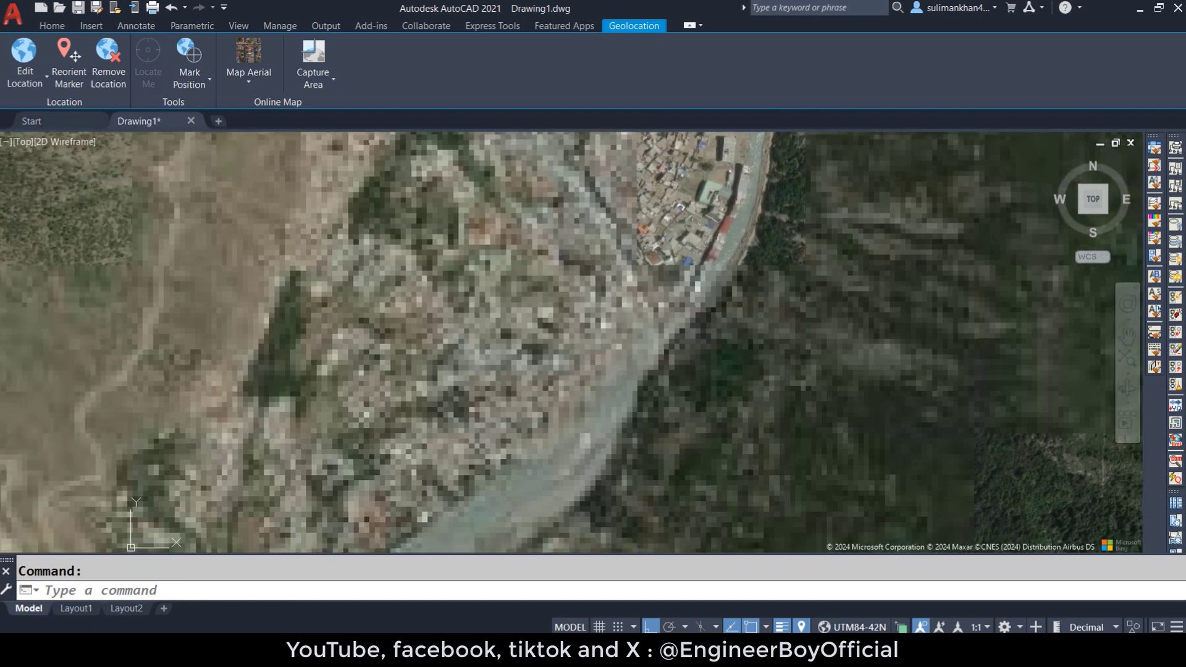
scroll(494, 278, "up", 5)
middle_click_drag(513, 271, 531, 341)
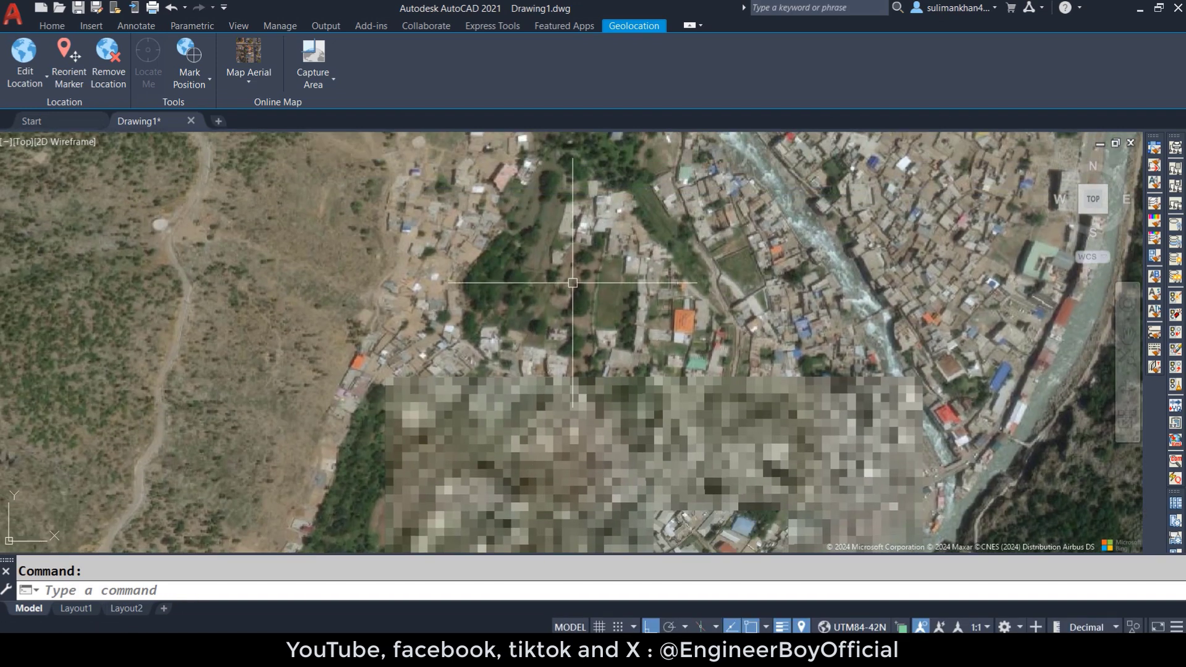
scroll(624, 346, "up", 4)
scroll(648, 389, "down", 3)
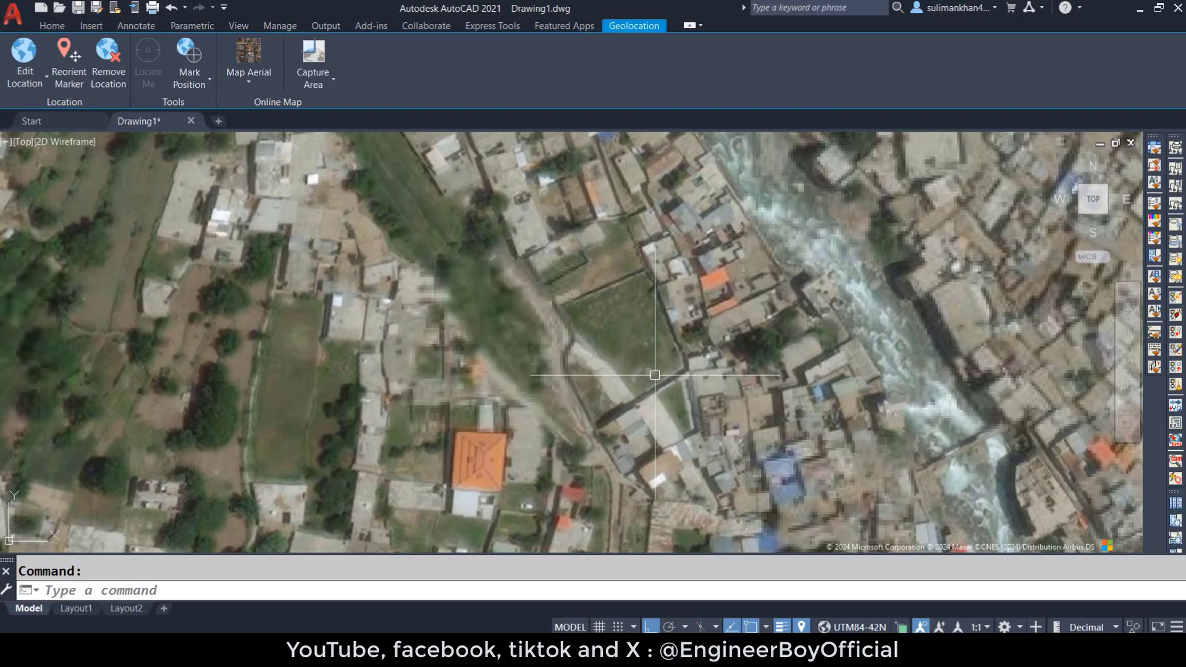
scroll(648, 384, "up", 3)
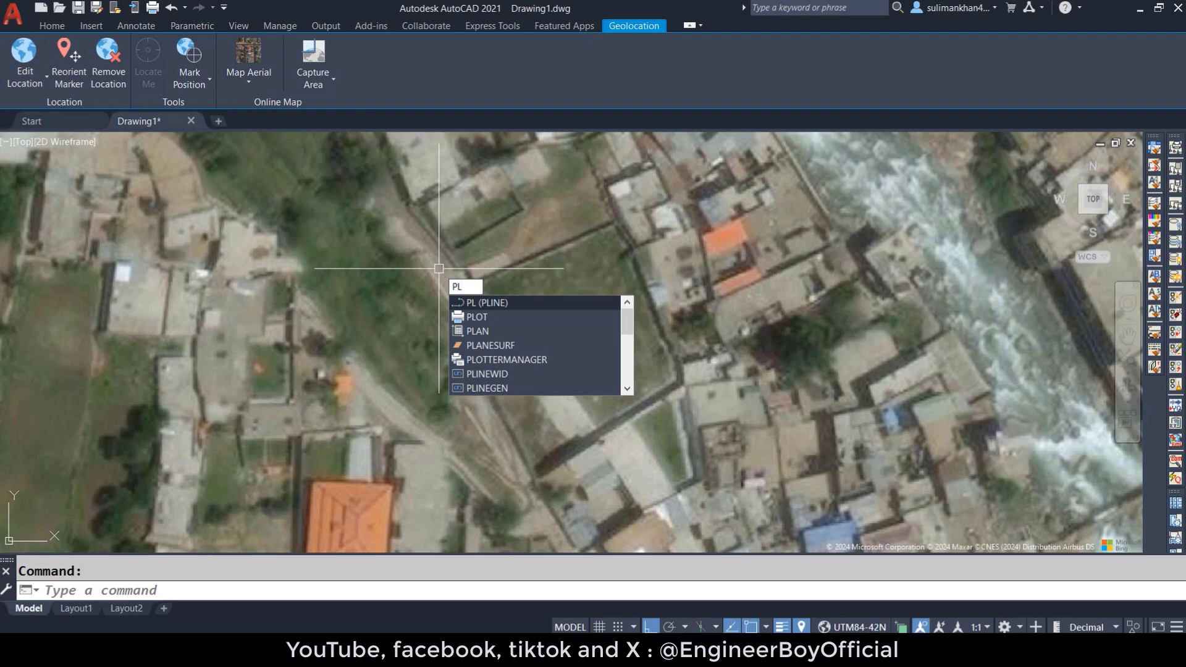
- Trace a six-vertex closed polyline around the grassy plot's corners and bends, with Ortho off
key("Return")
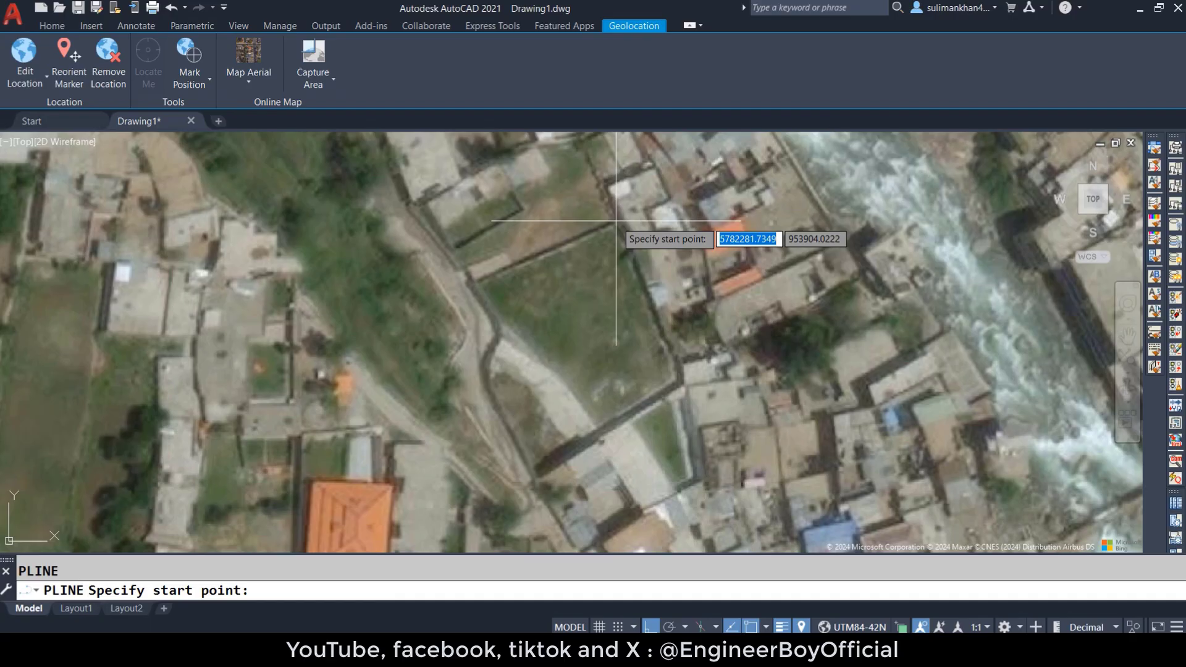
left_click(616, 220)
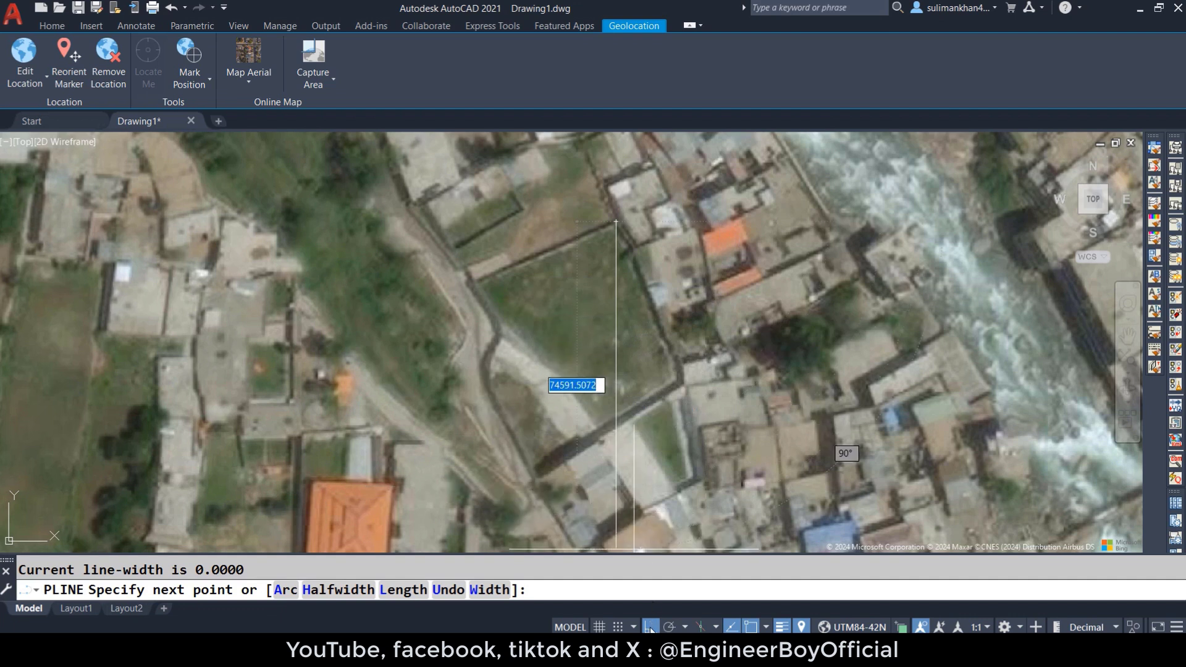
left_click(649, 627)
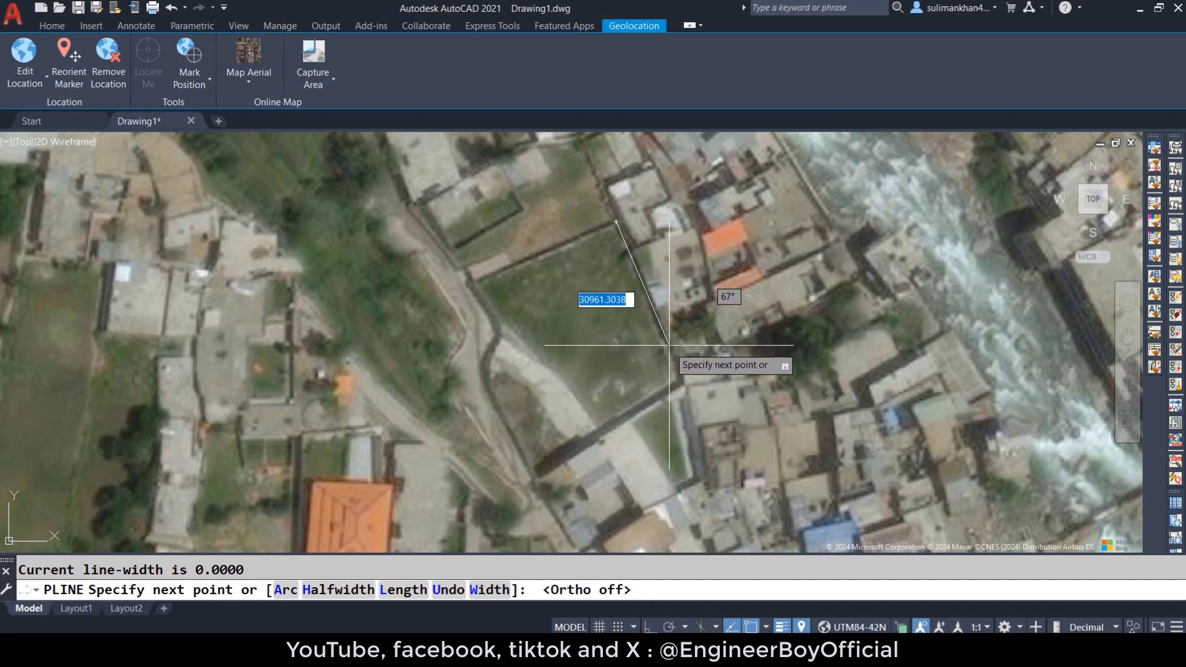
left_click(684, 384)
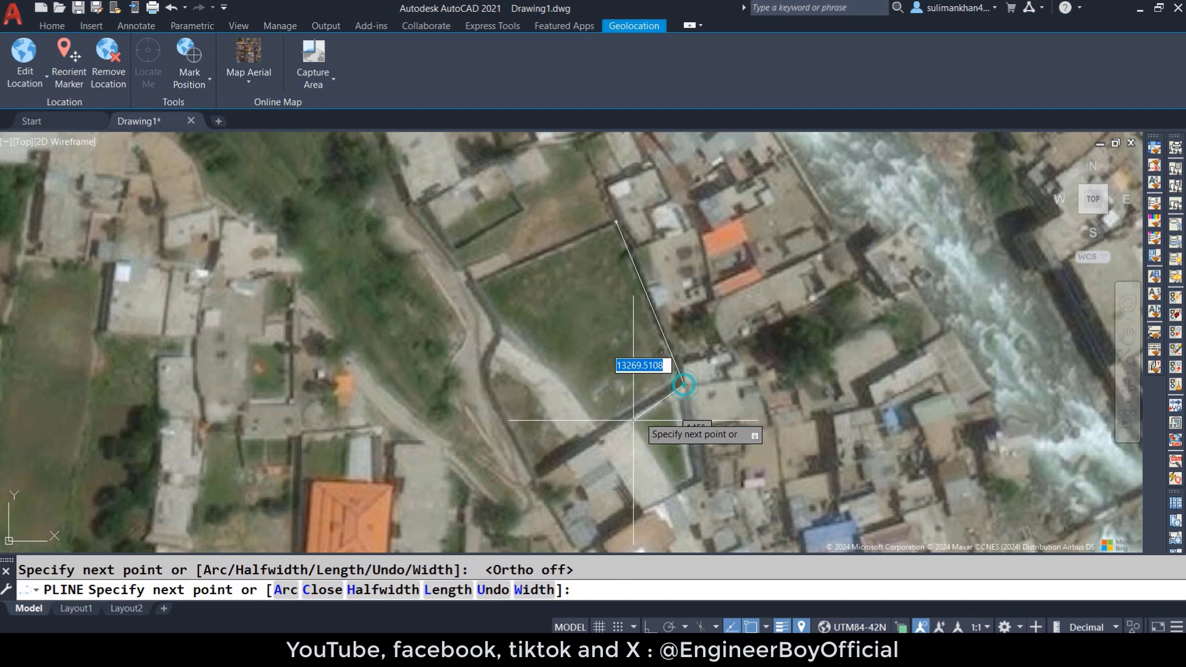
left_click(535, 485)
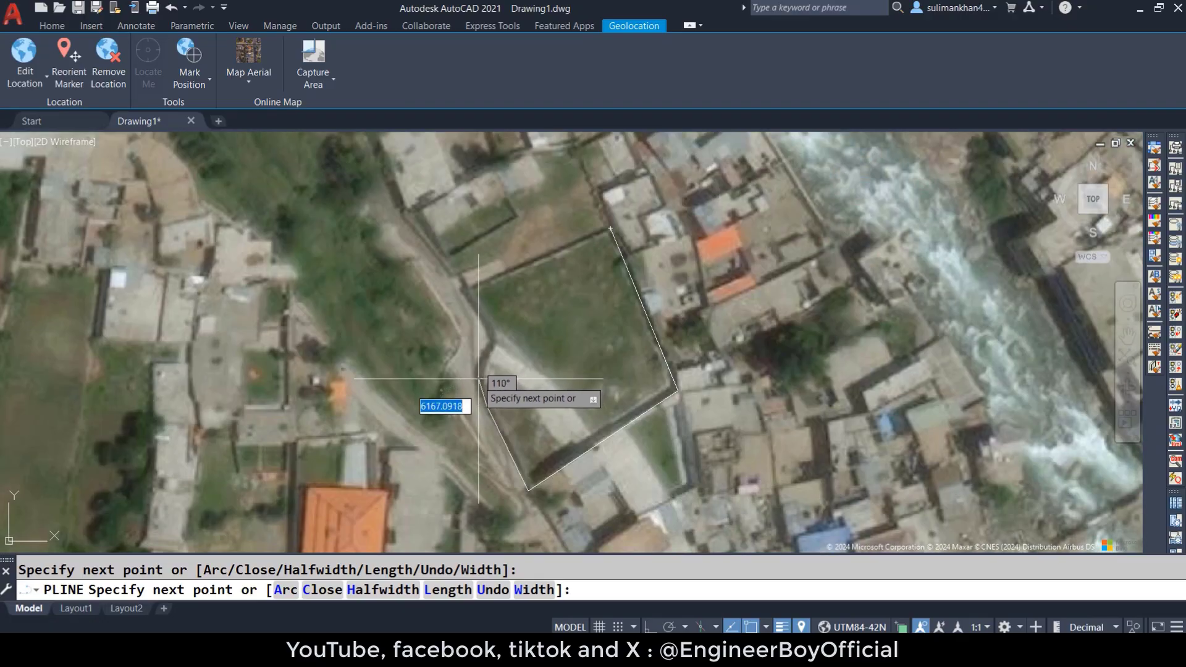
left_click(491, 415)
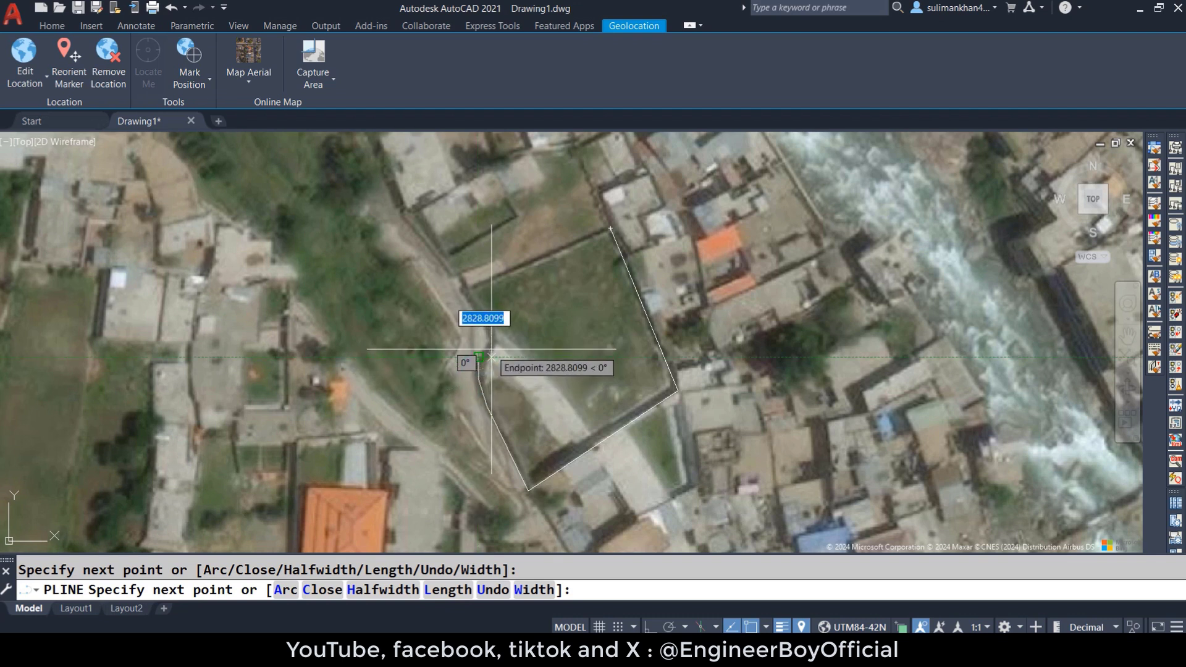
left_click(492, 340)
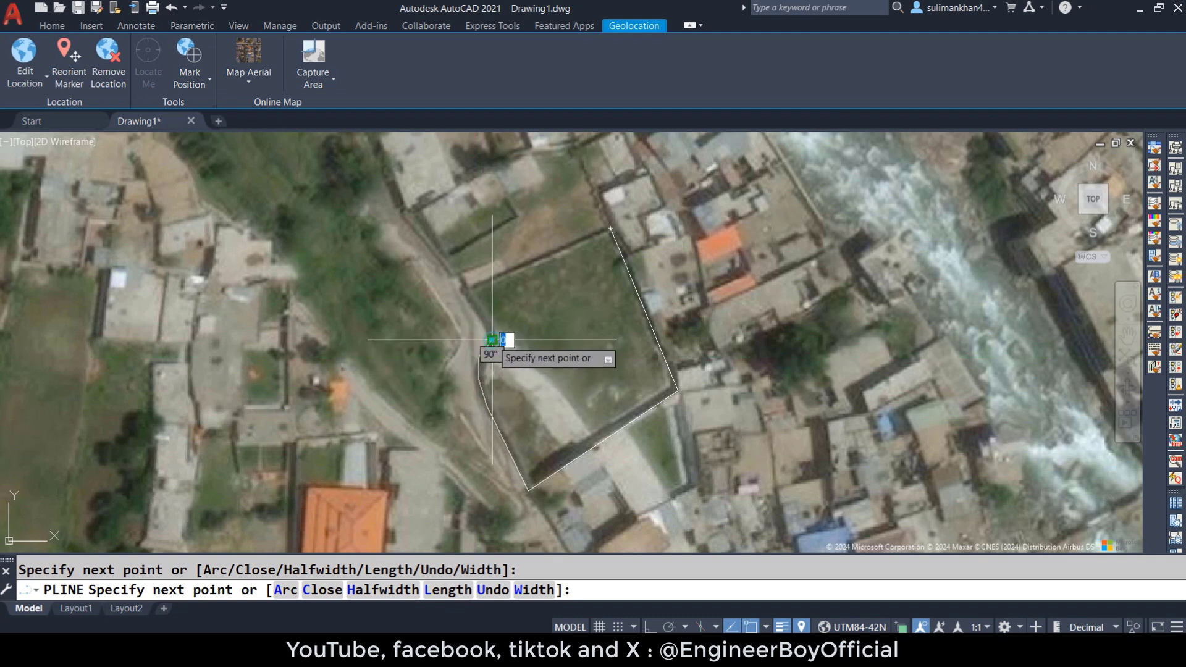
left_click(465, 290)
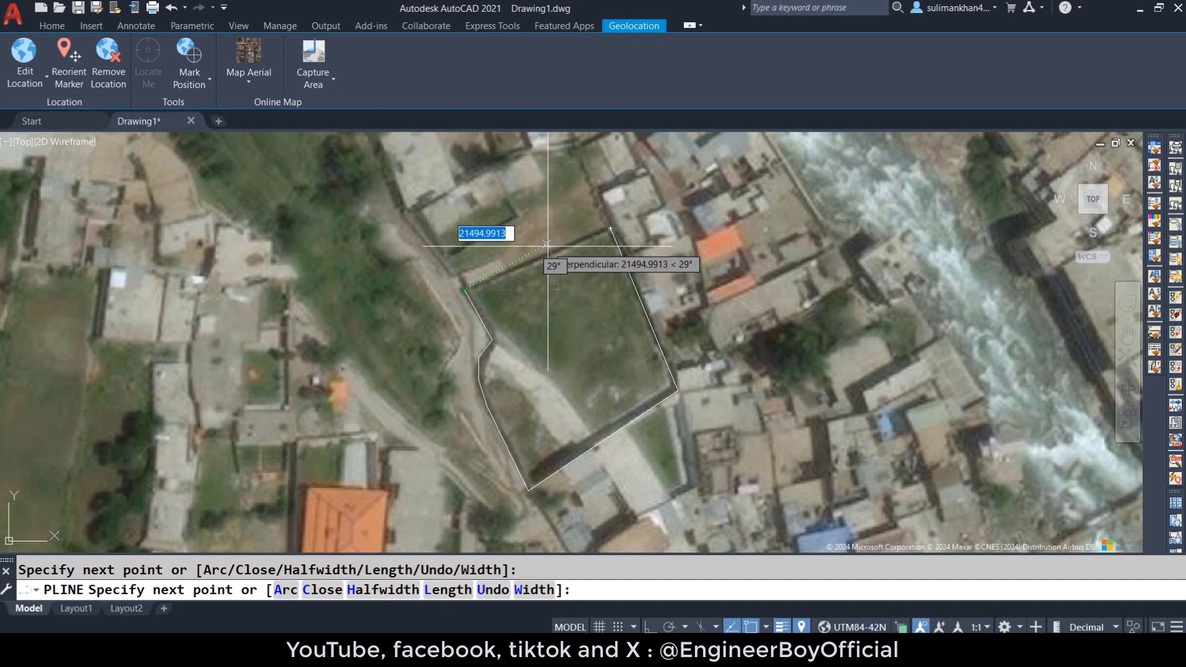
type("c")
key("Return")
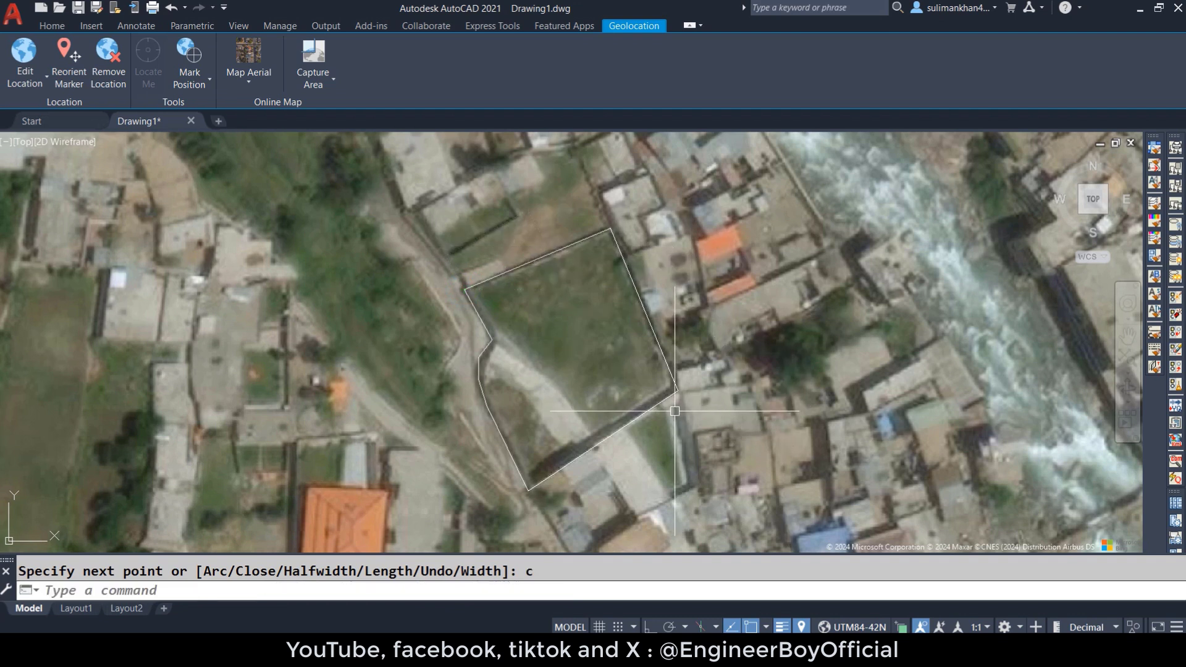
- Give the boundary polyline a 1.00 mm lineweight and Yellow colour
left_click(643, 309)
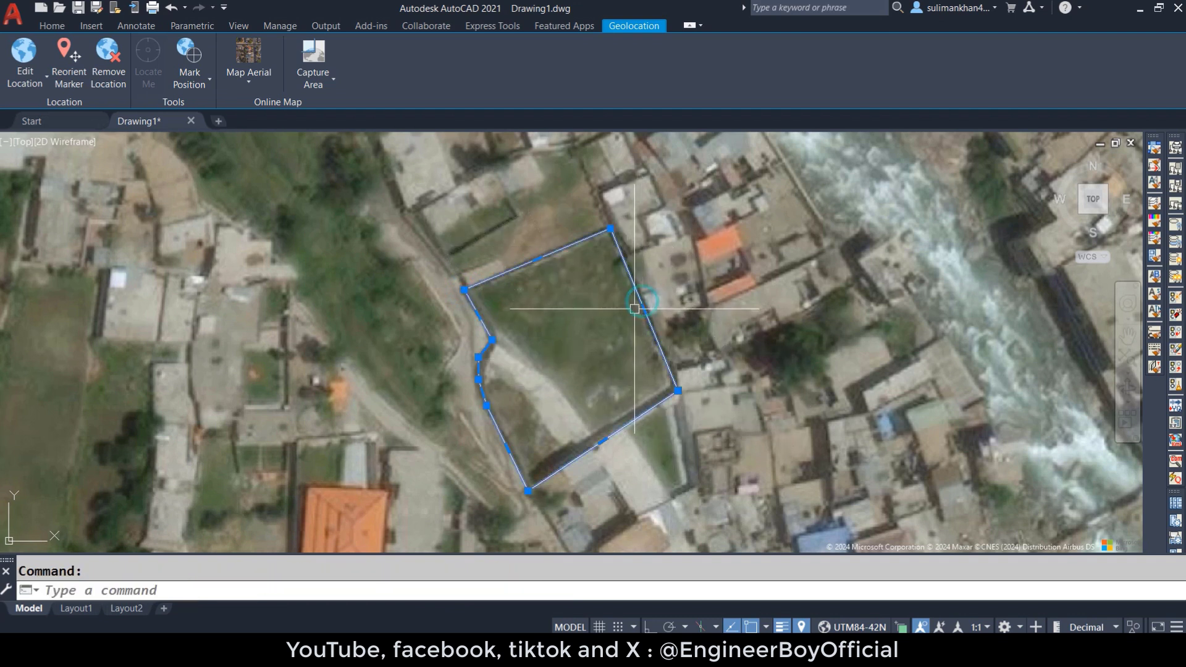
left_click(52, 25)
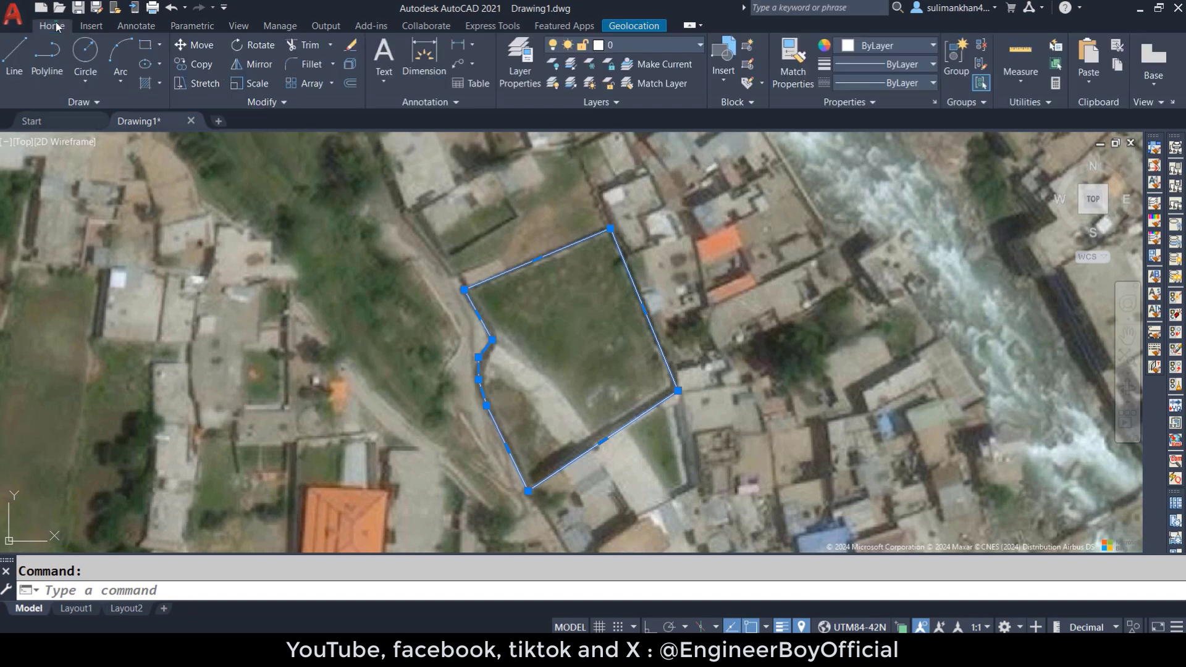
left_click(912, 64)
scroll(919, 179, "down", 2)
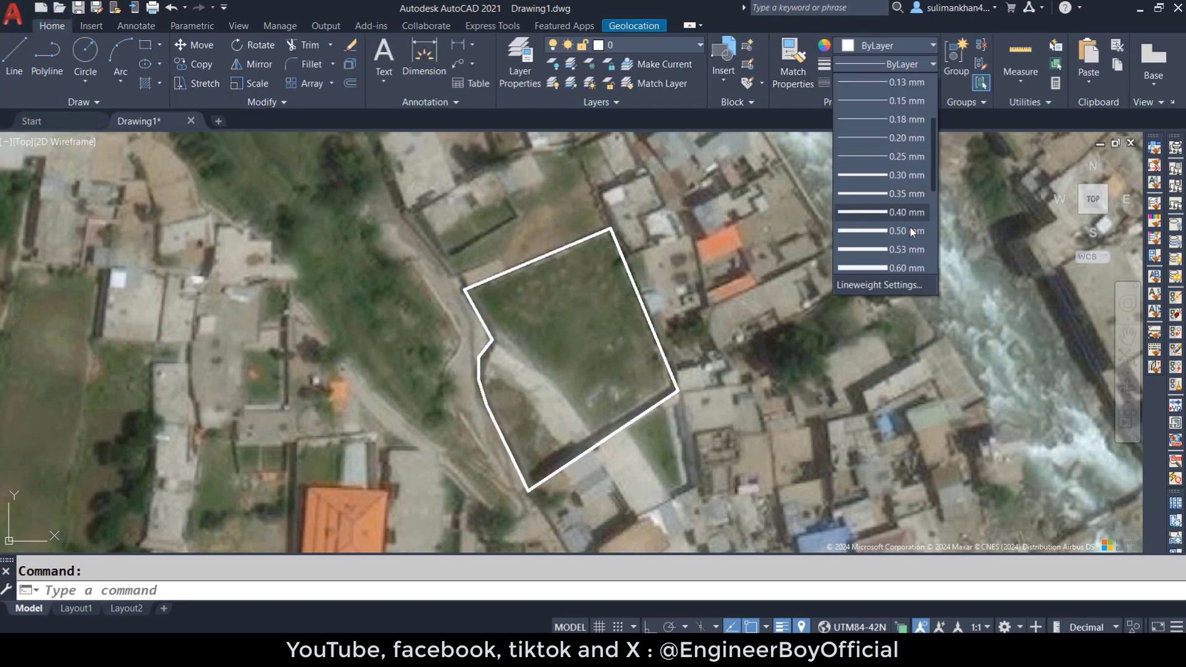
left_click(893, 264)
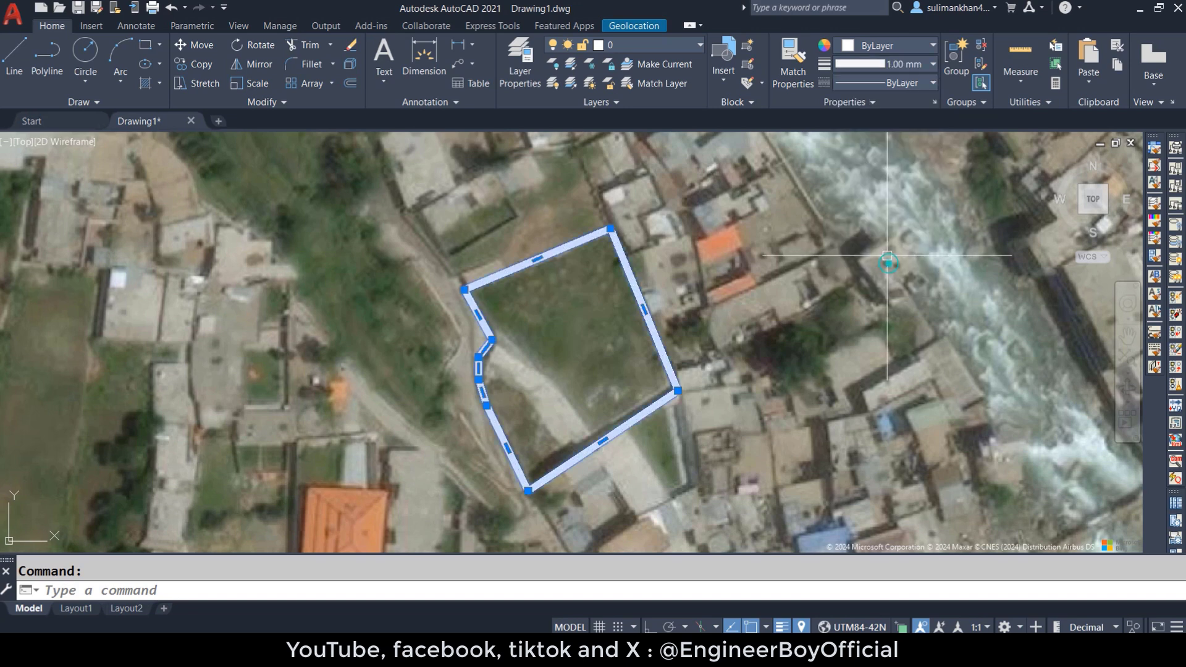
left_click(880, 46)
left_click(860, 204)
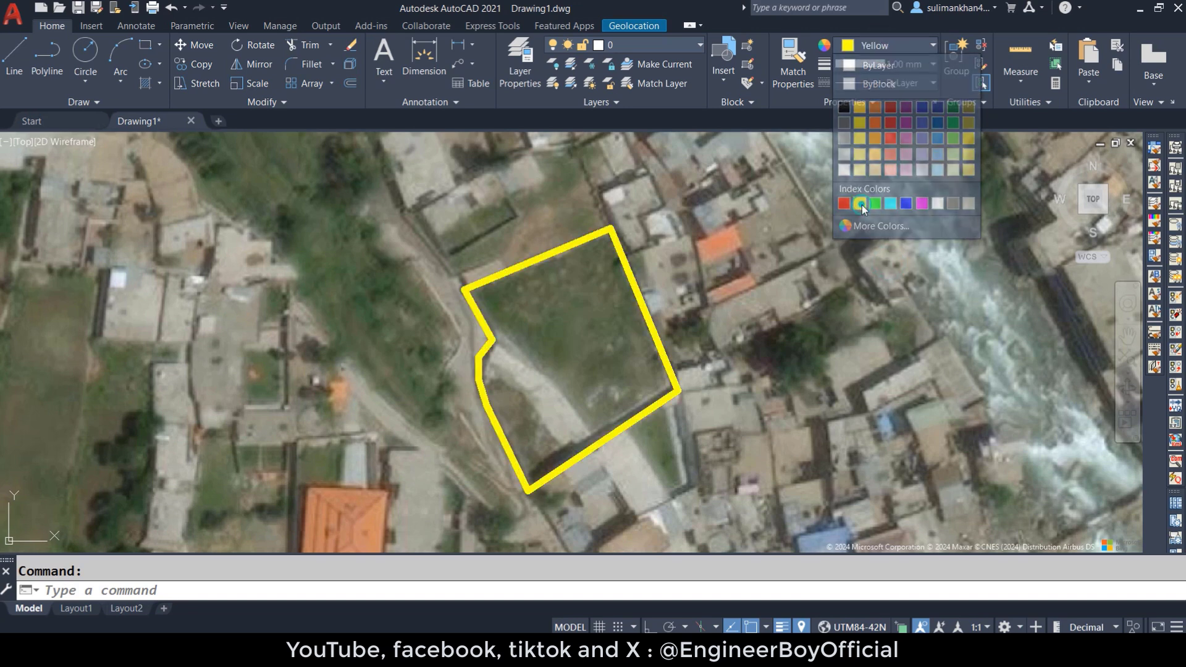
key("Escape")
middle_click_drag(581, 377, 608, 351)
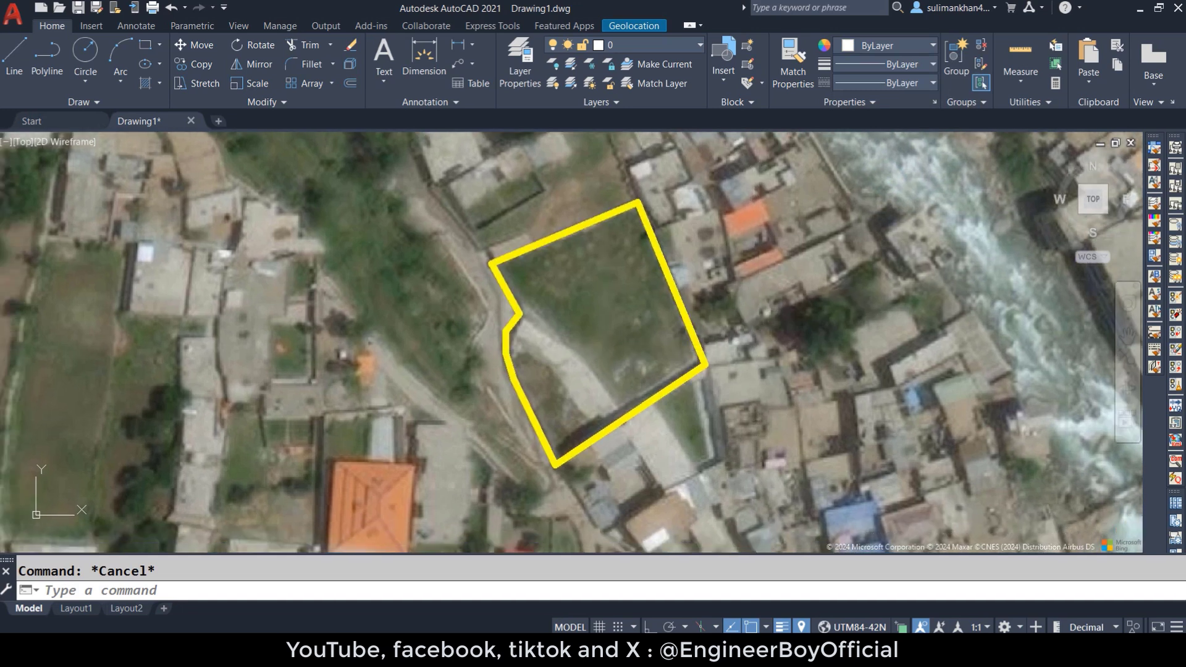
- Switch the Geolocation map display from Map Aerial to Map Off
left_click(621, 25)
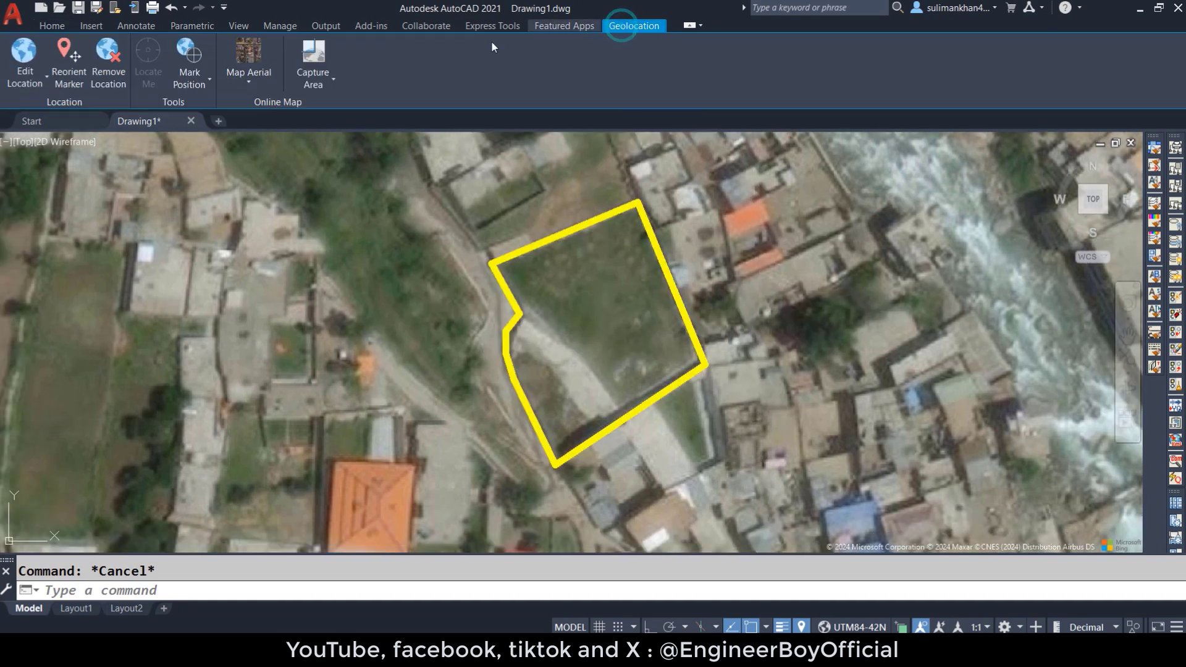
left_click(248, 74)
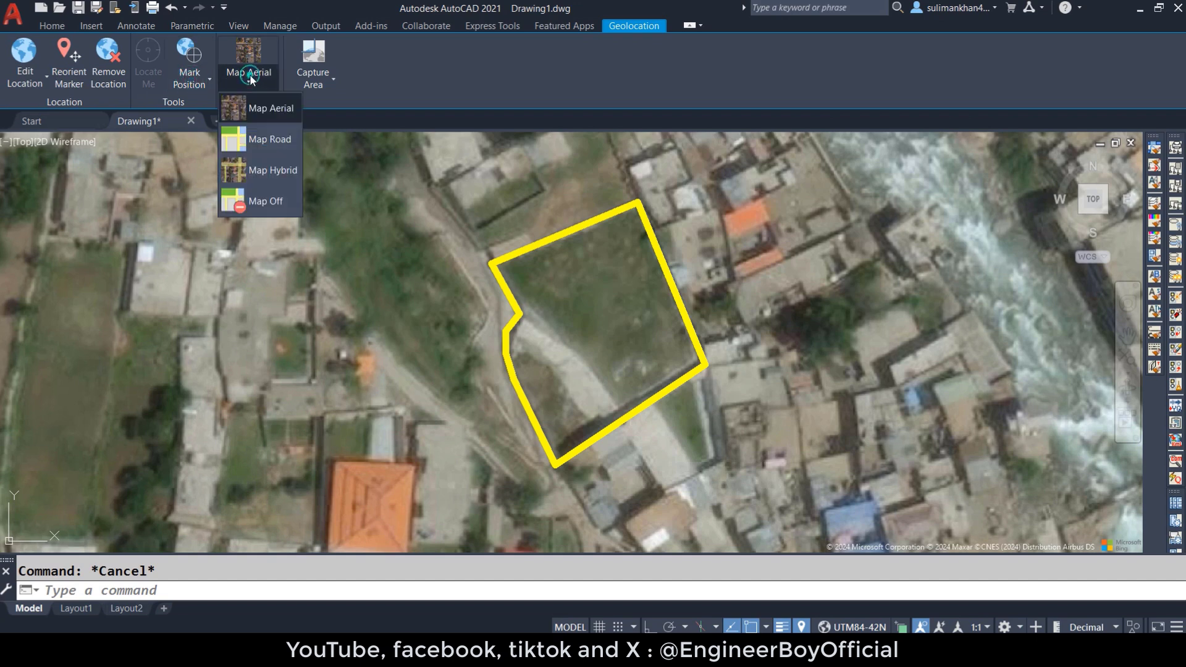
left_click(264, 201)
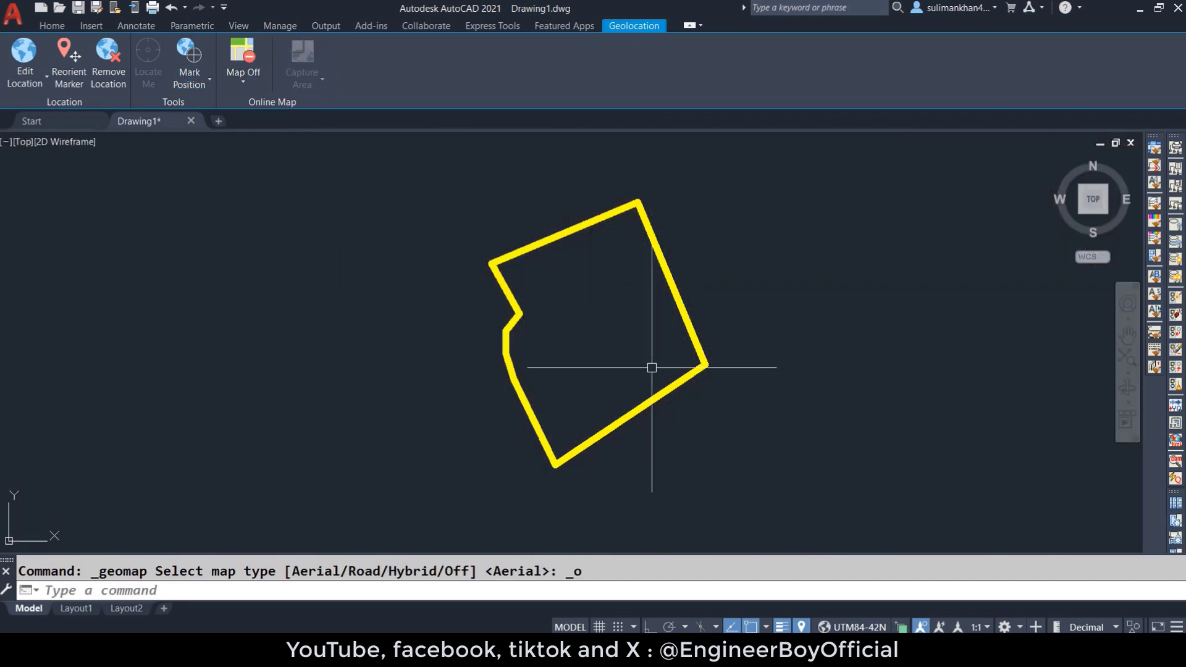
key("Escape")
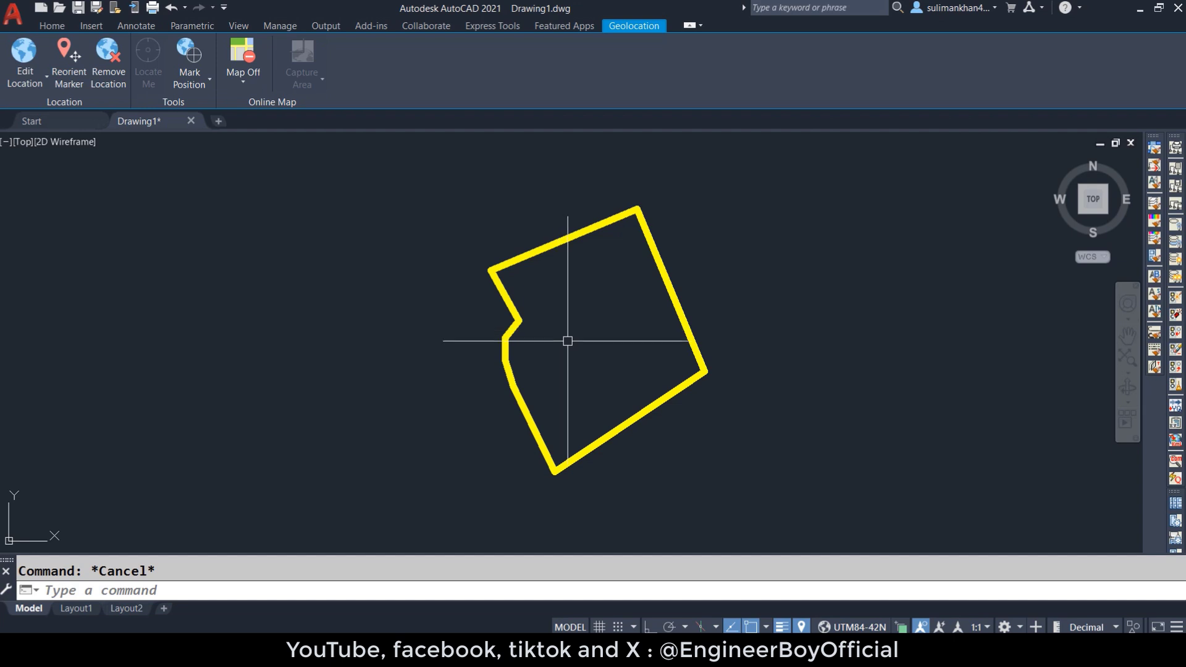
- Run AREA with the Object option on the yellow polyline to report its area and perimeter
left_click(647, 414)
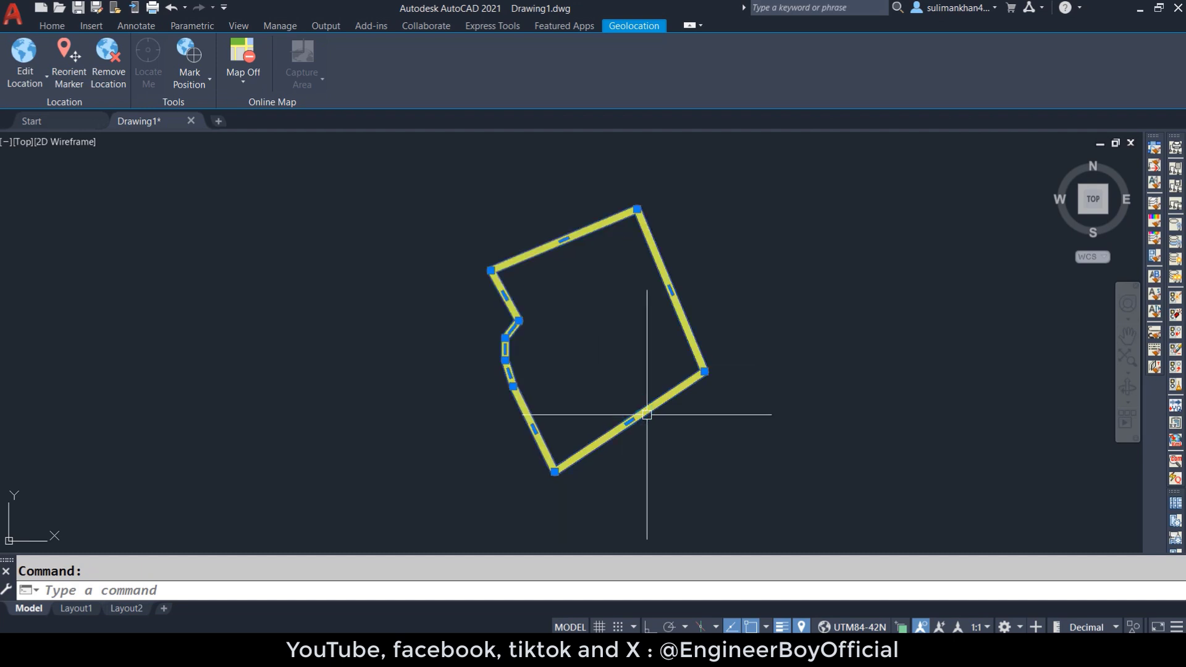
key("Escape")
type("area")
key("Return")
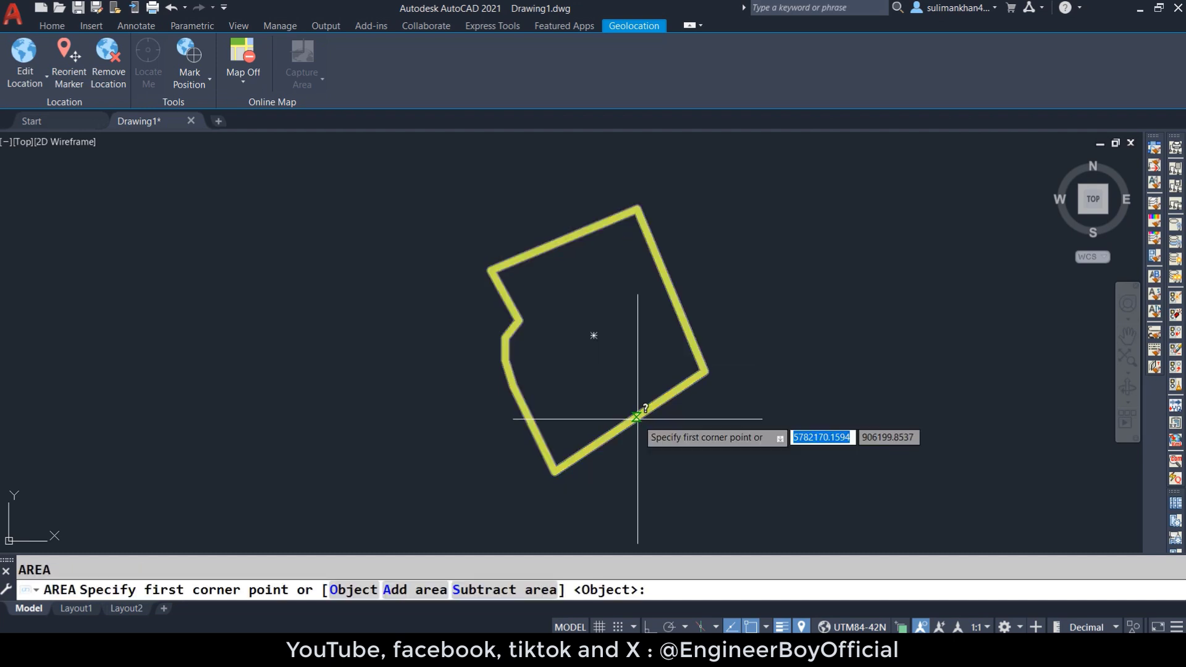
type("o")
key("Return")
left_click(641, 417)
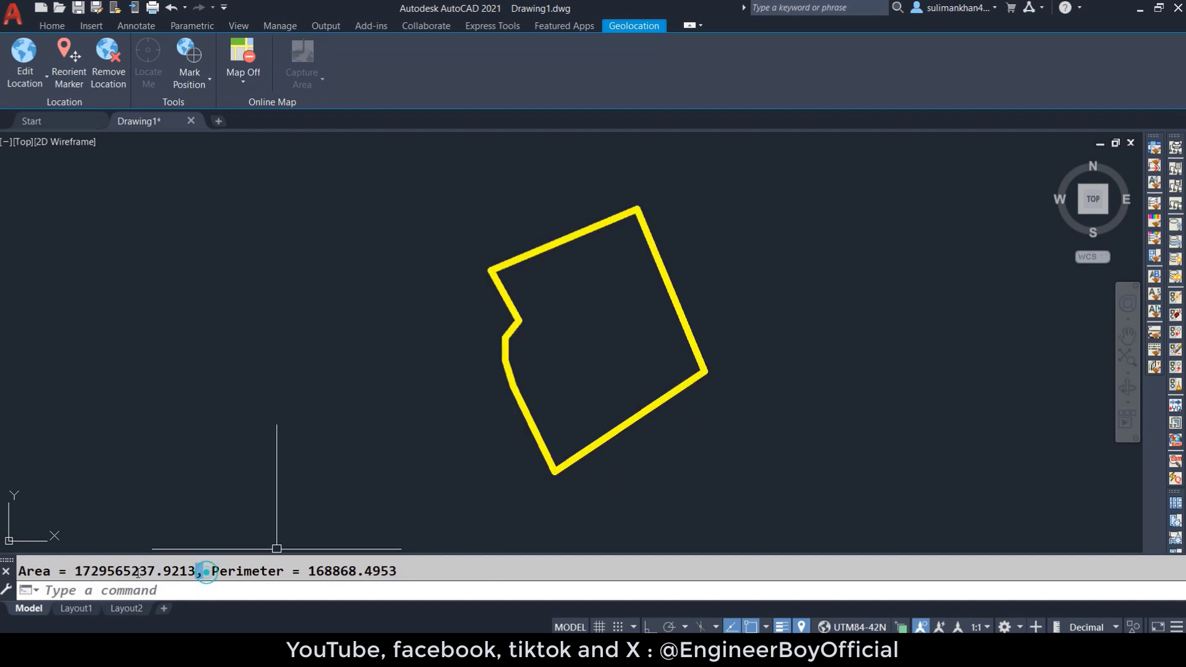
- Copy the 'Area = 1729565237.9213' result from the command line
left_click_drag(206, 571, 22, 569)
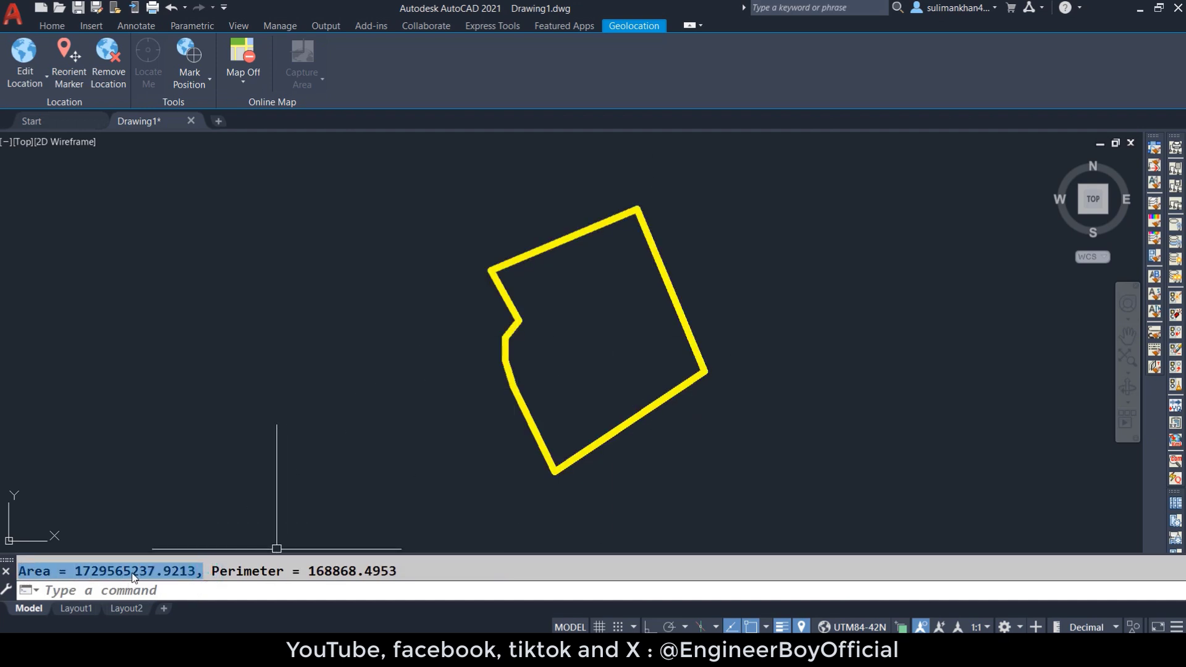
right_click(133, 577)
left_click(179, 485)
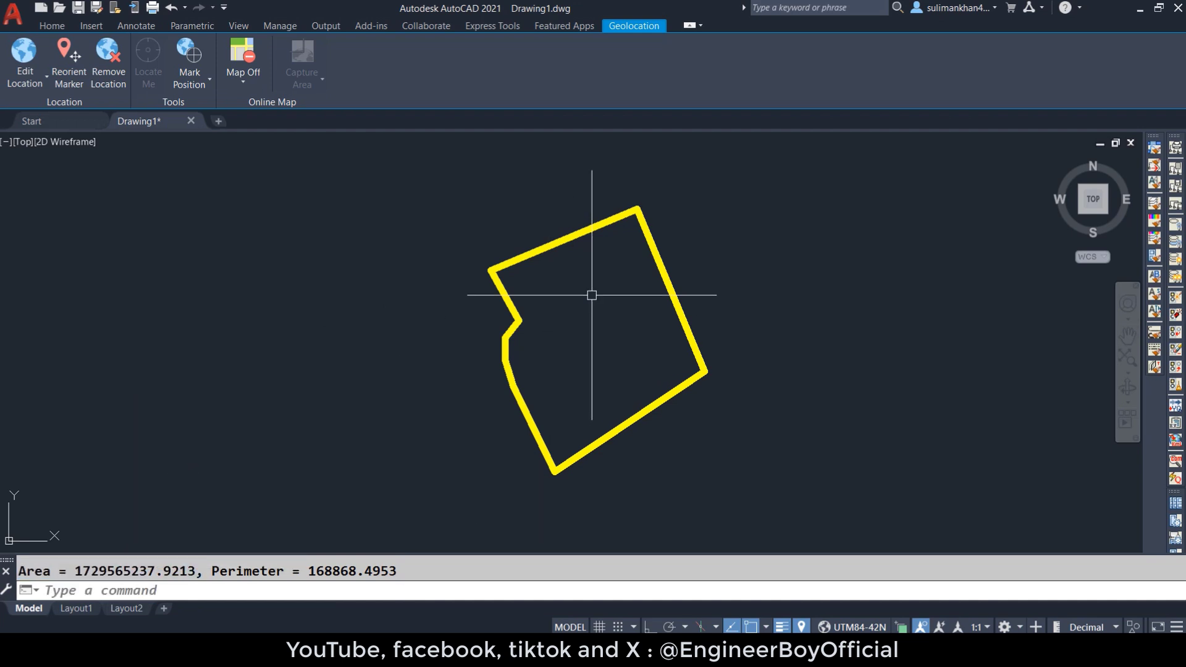
- Paste the copied area text into the drawing and enlarge it with SCALE
key("ctrl+v")
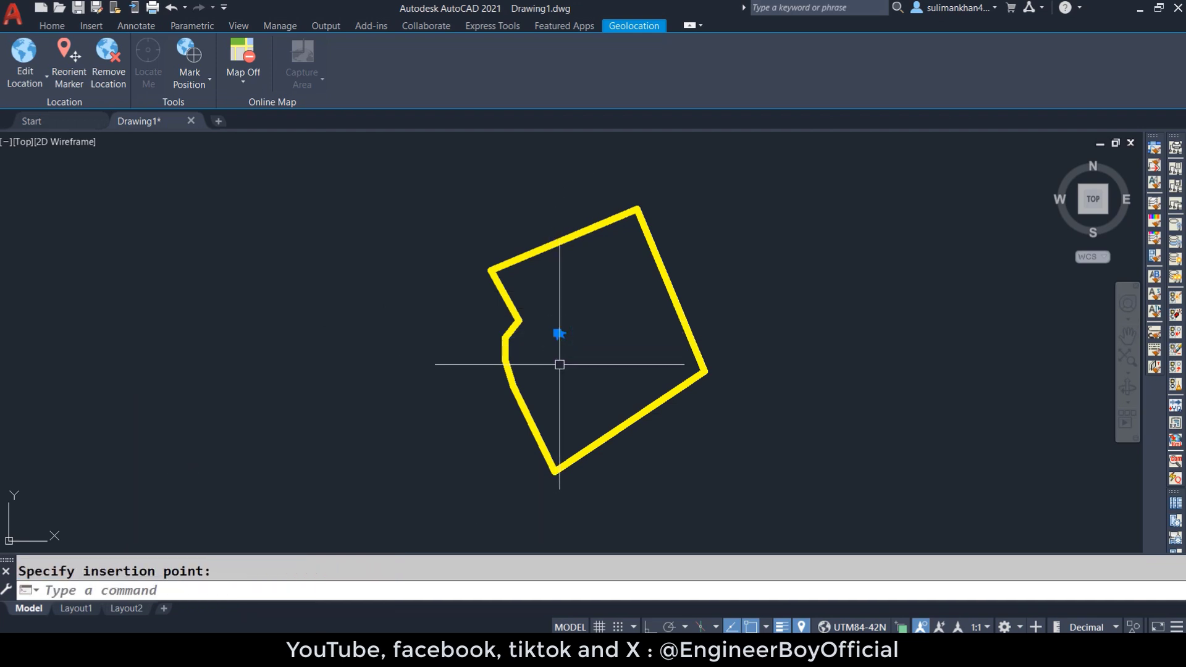
type("sc")
key("Return")
left_click(559, 334)
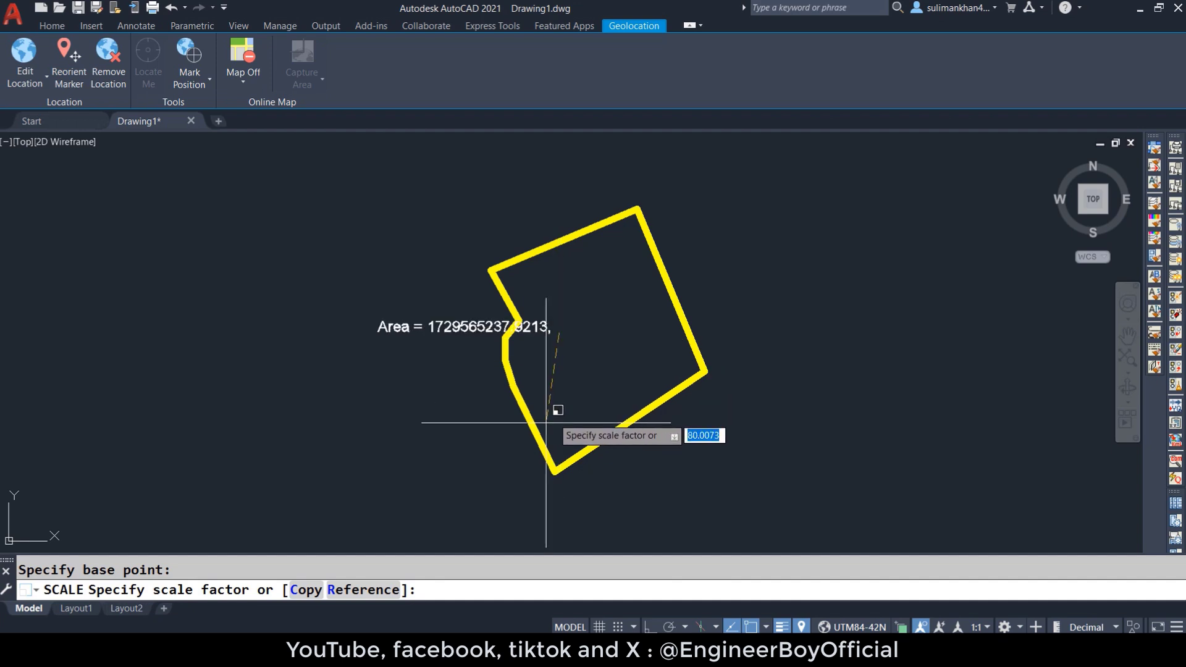
left_click(461, 415)
- Move the area label to the left side of the yellow boundary
left_click(442, 324)
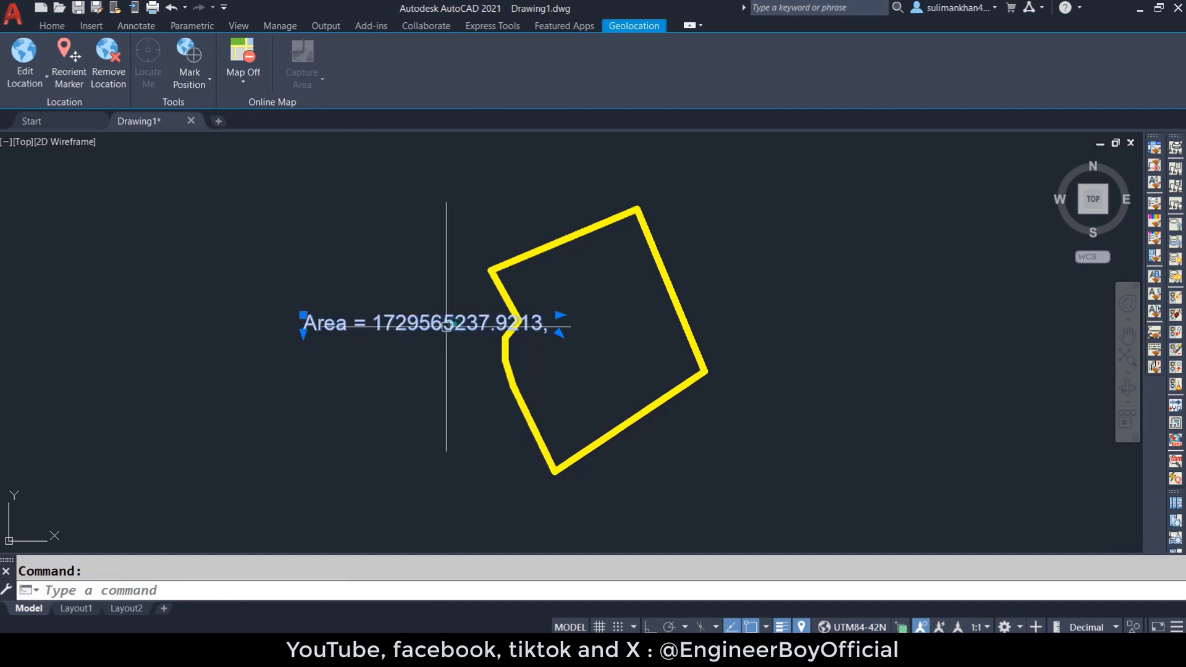
left_click_drag(442, 325, 377, 333)
left_click(375, 330)
key("Escape")
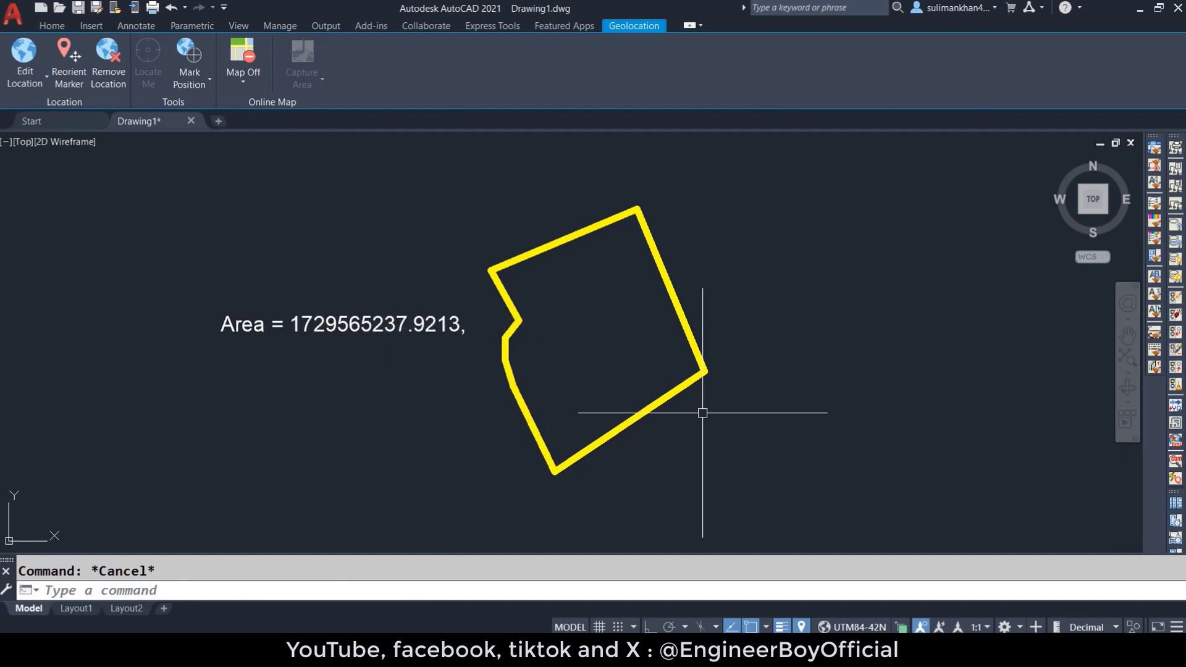